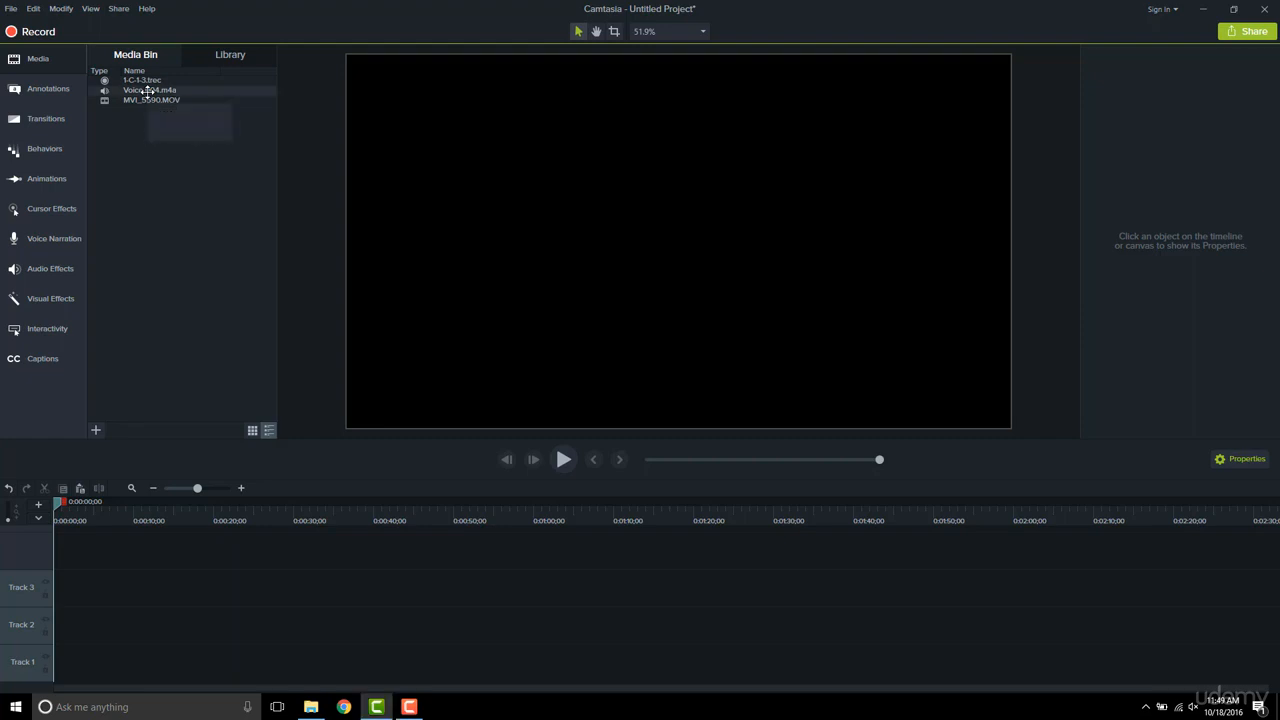
Add Voice 004.m4a to Track 1, 1-C-1-3.trec to Track 2 and MVI_5590.MOV to Track 3 near the timeline's start.
drag(148, 92, 76, 689)
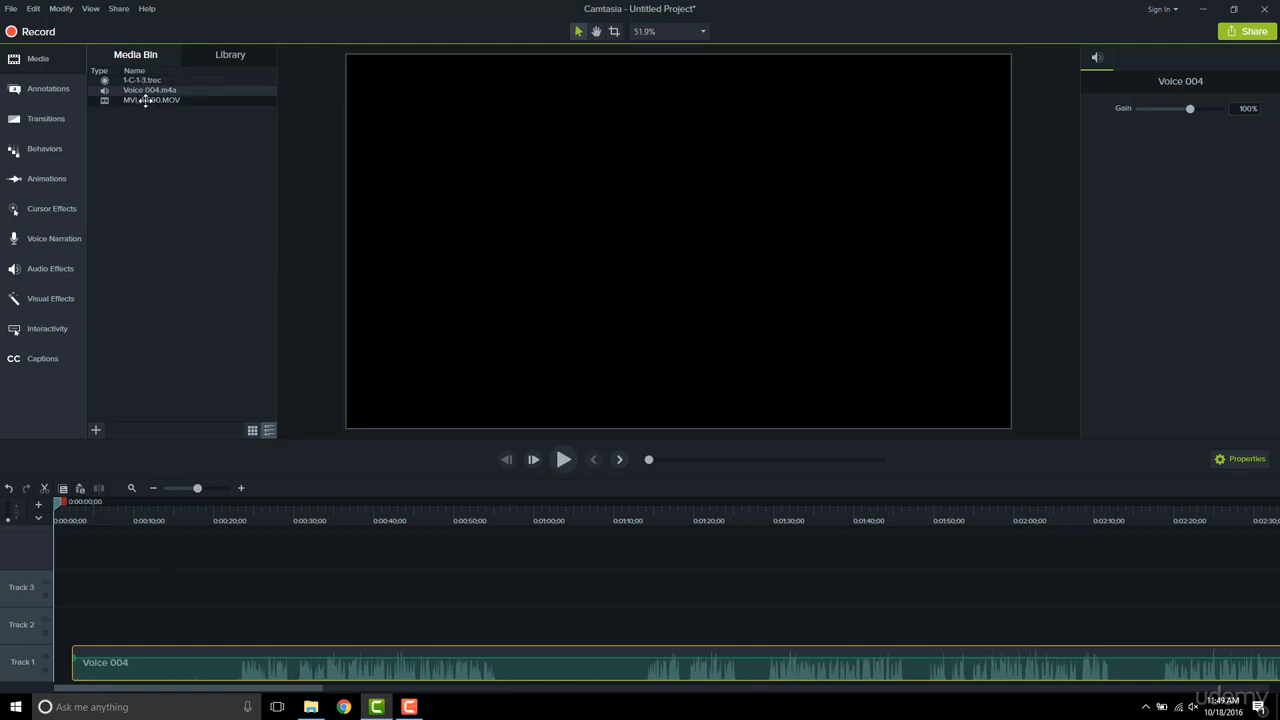
drag(144, 80, 70, 641)
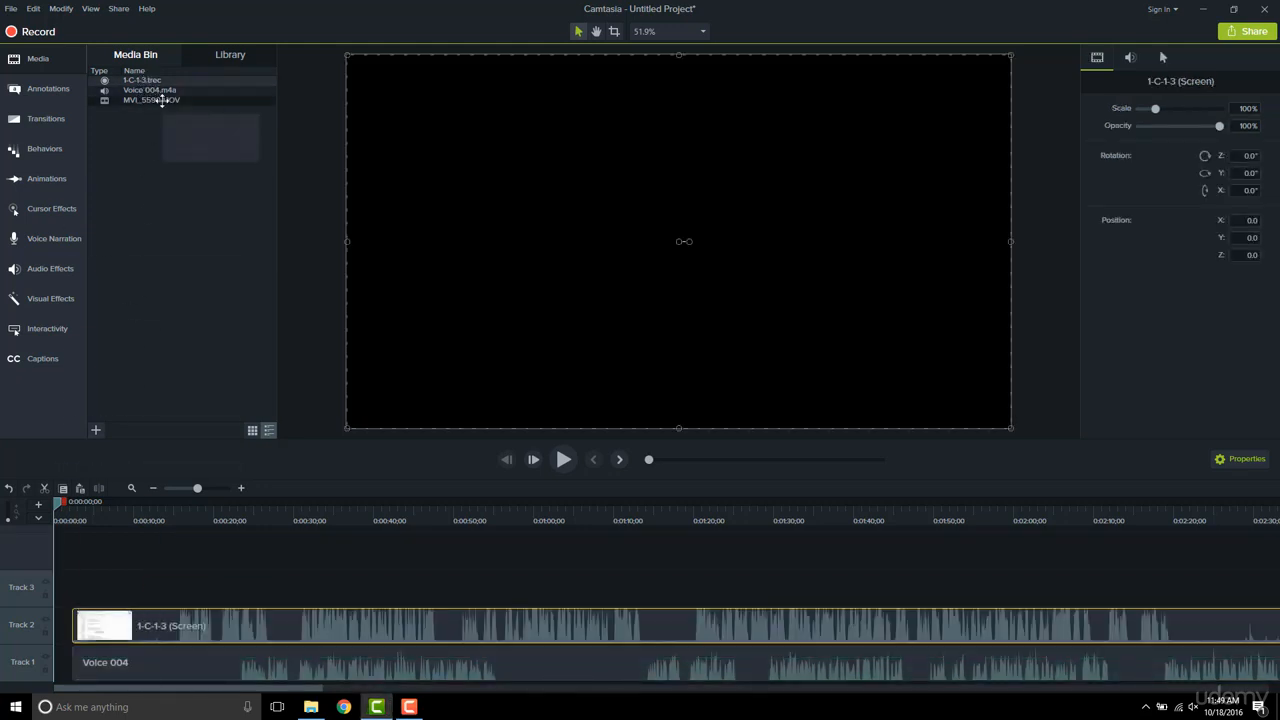
drag(160, 209, 74, 628)
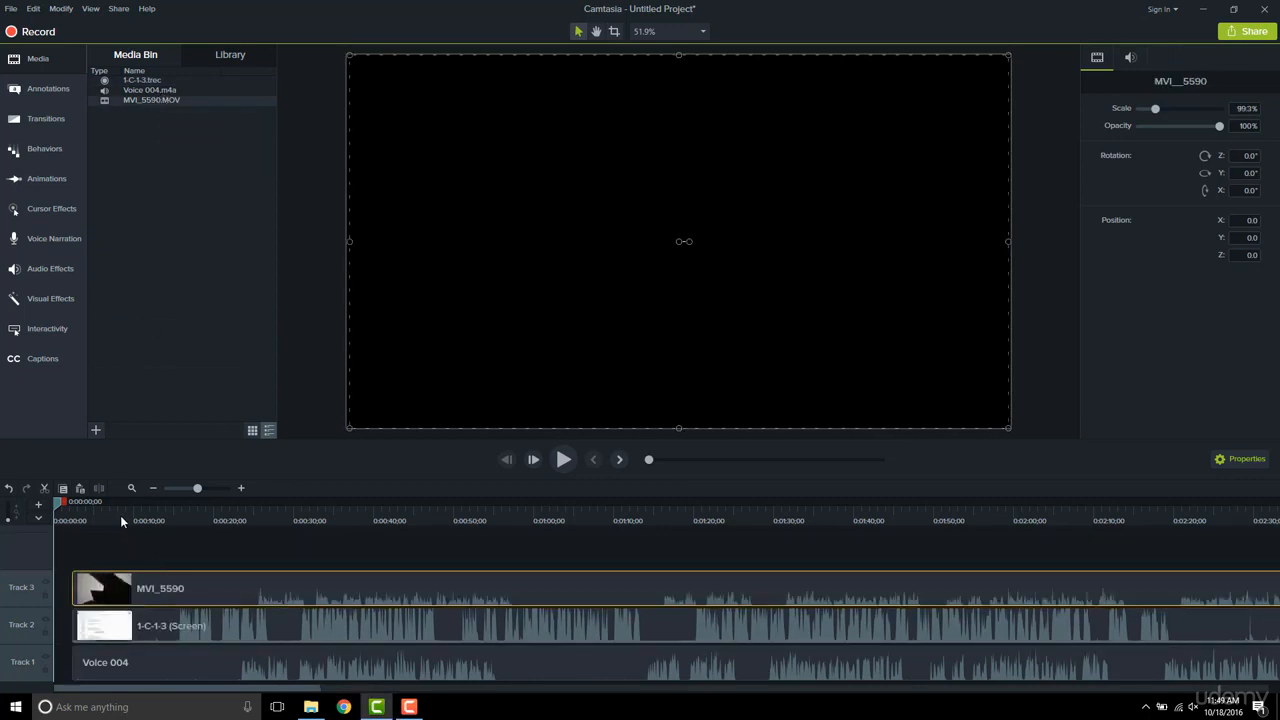
Select all three clips and move them together to the very beginning of the timeline.
drag(62, 585, 85, 664)
drag(129, 603, 113, 603)
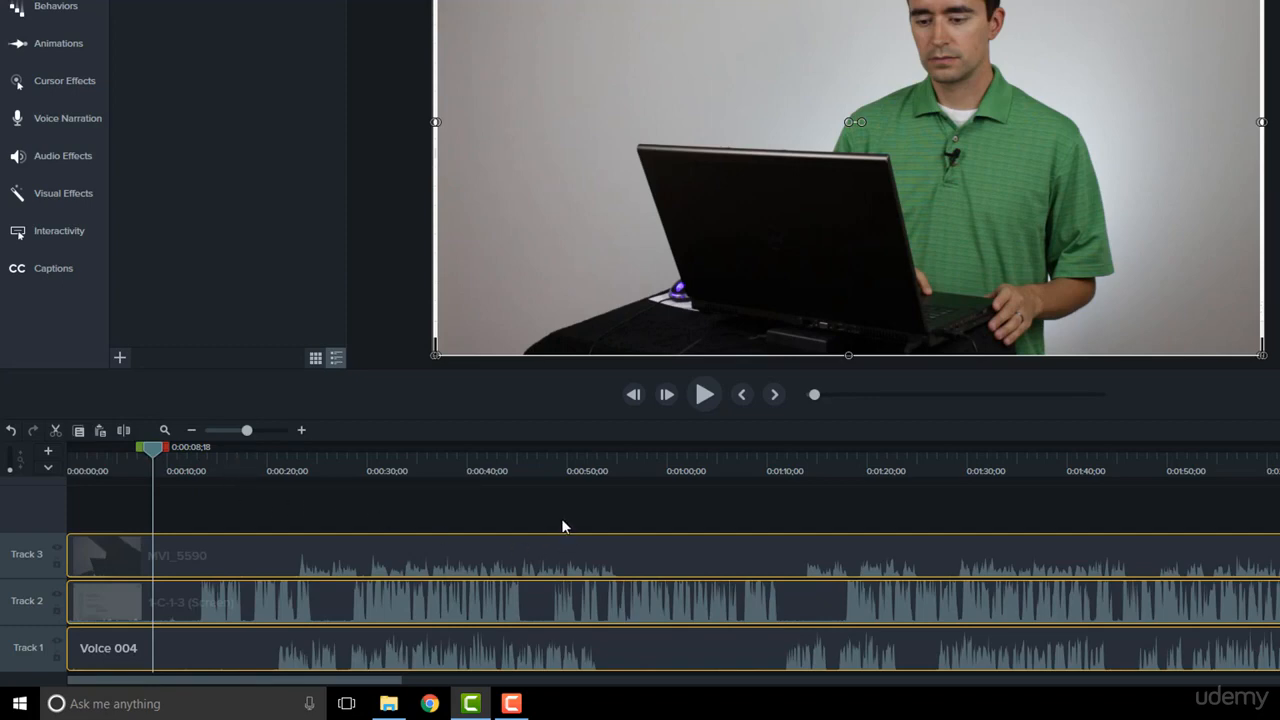
Shift only the 1-C-1-3 screen clip about one minute later so its waveform roughly matches the other two tracks.
click(160, 430)
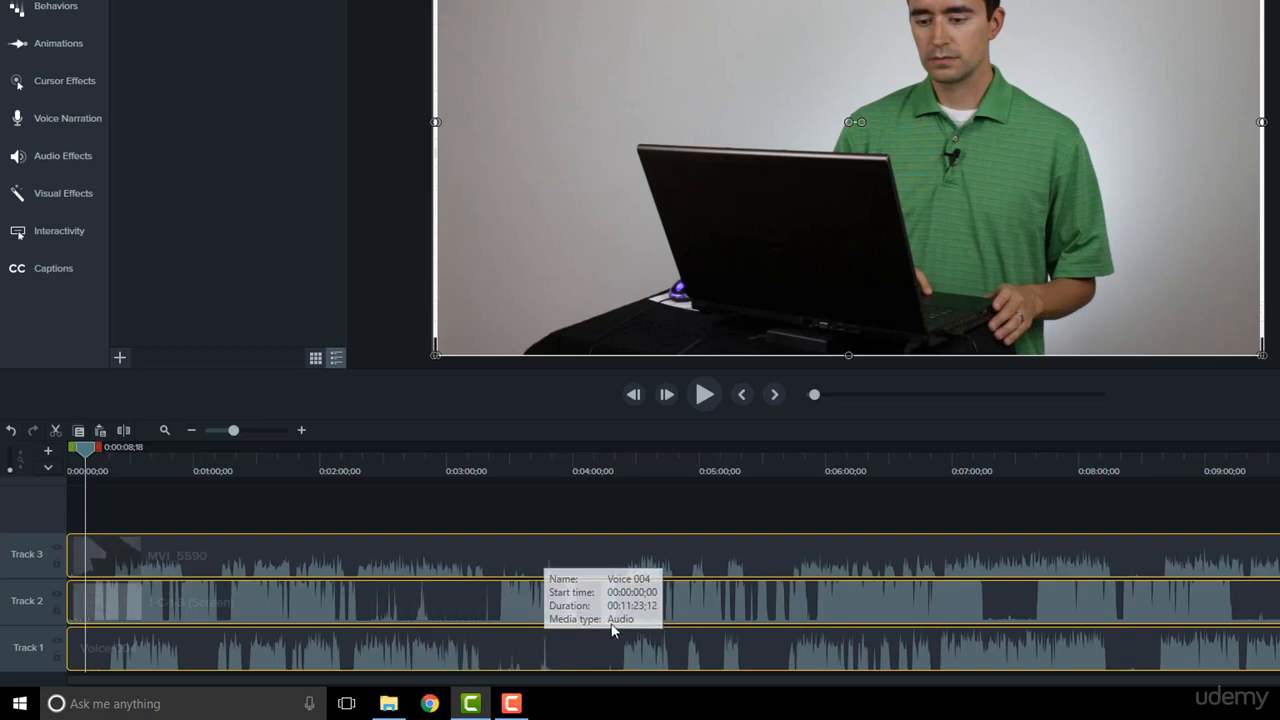
click(454, 510)
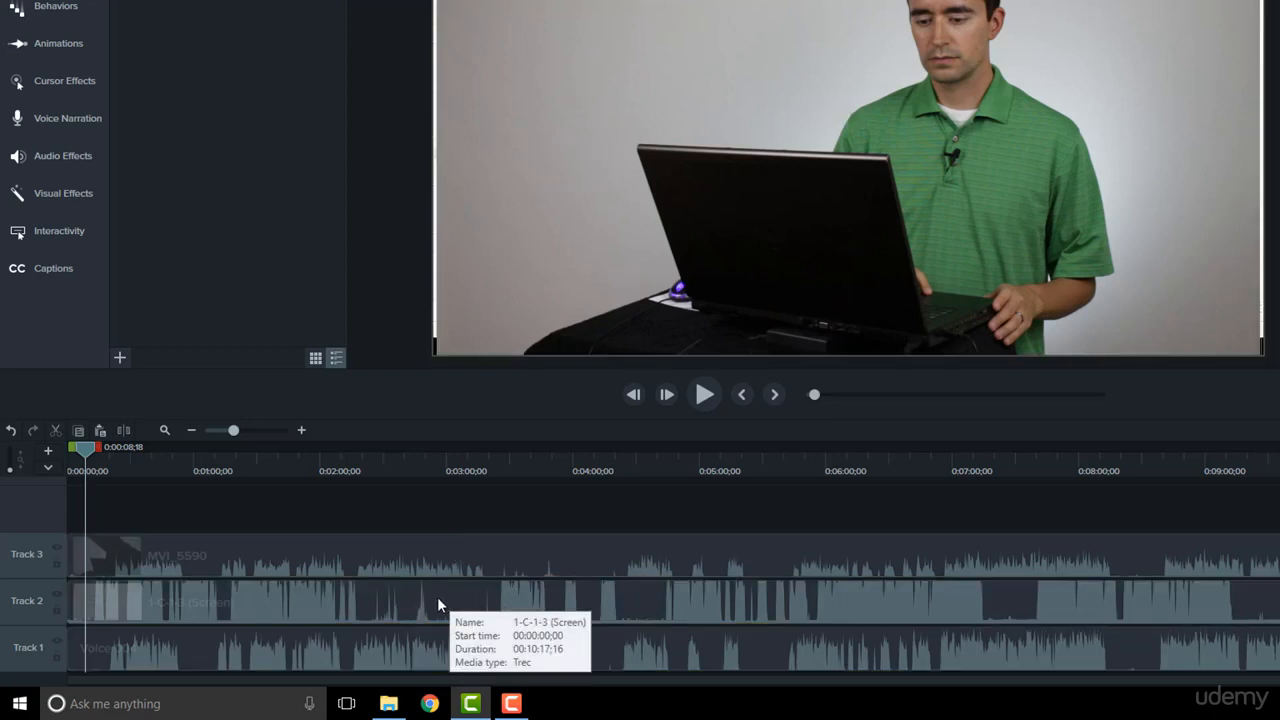
drag(434, 597, 560, 598)
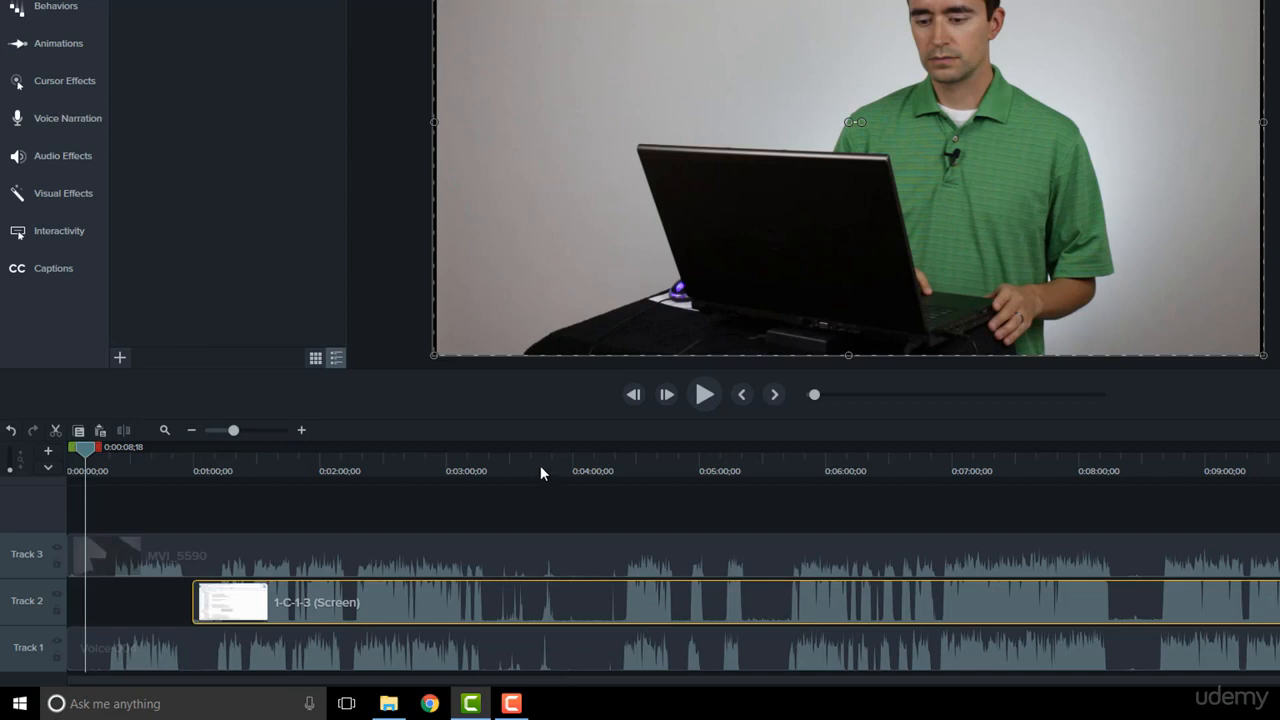
Place the playhead at 0:03:44;19 and align the Track 2 screen clip and Voice 004 with the MVI_5590 waveform around it.
click(540, 465)
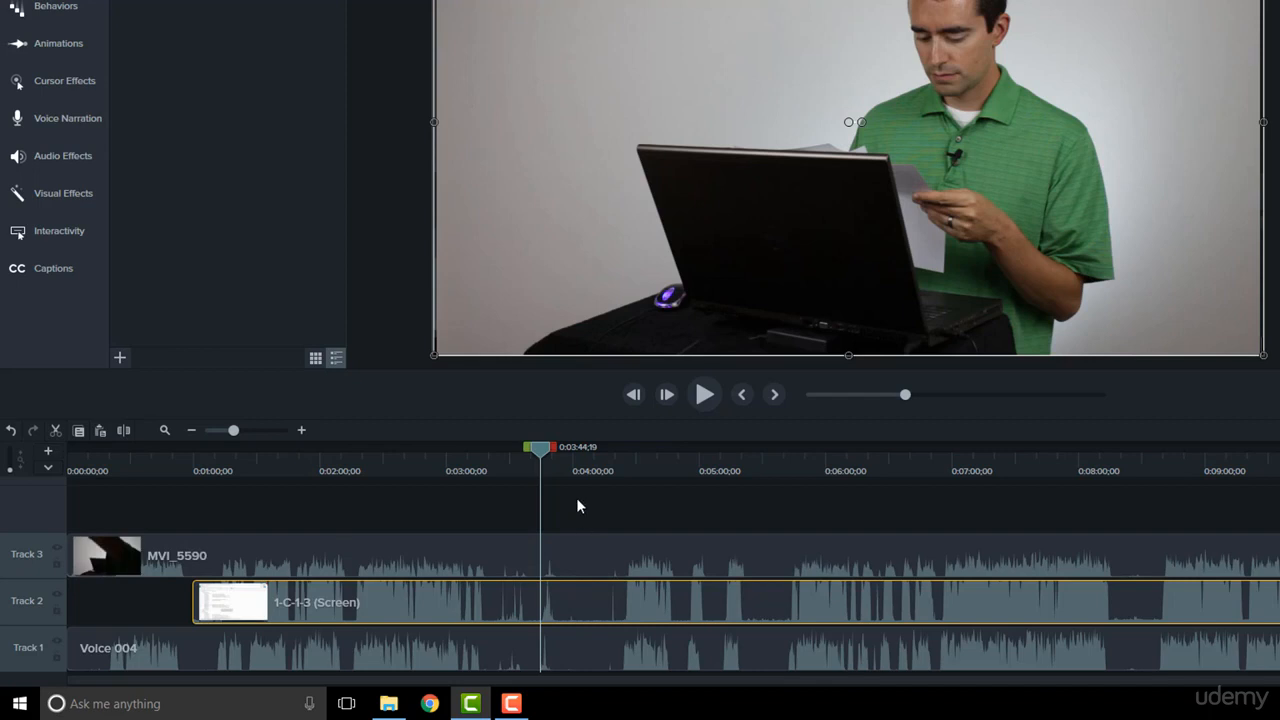
click(251, 430)
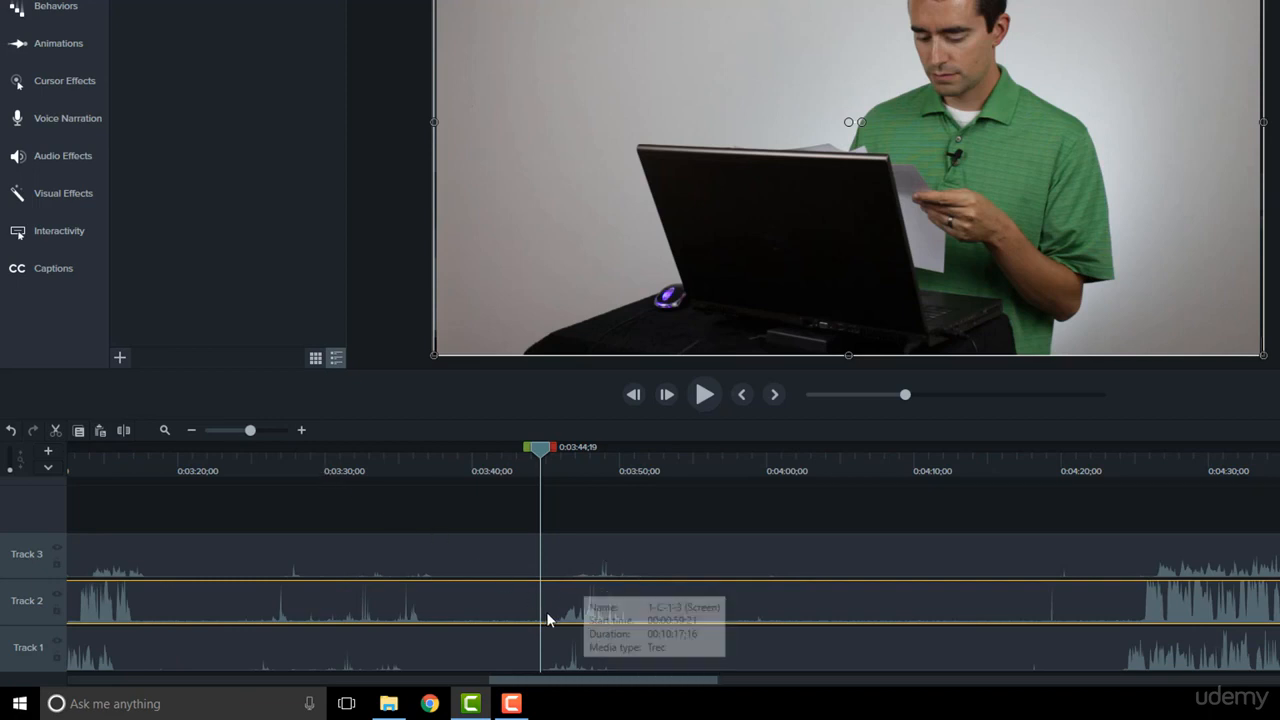
click(597, 553)
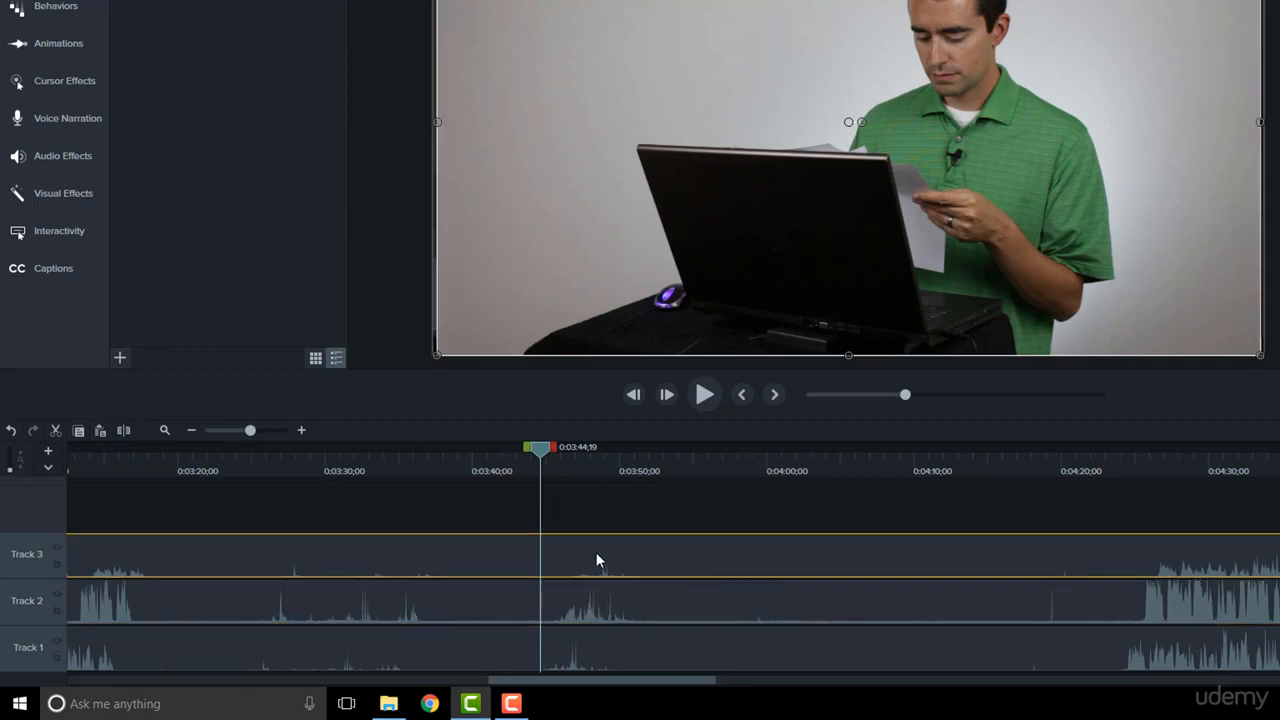
drag(634, 612, 645, 612)
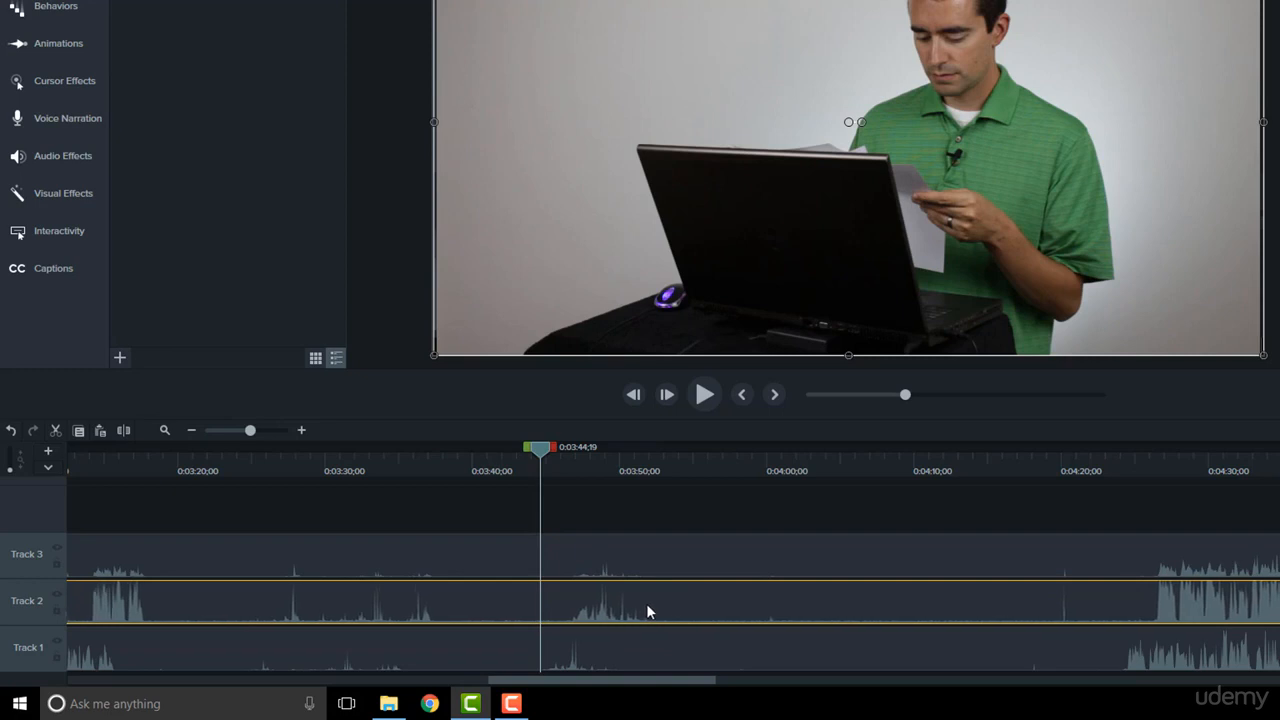
drag(599, 653, 633, 653)
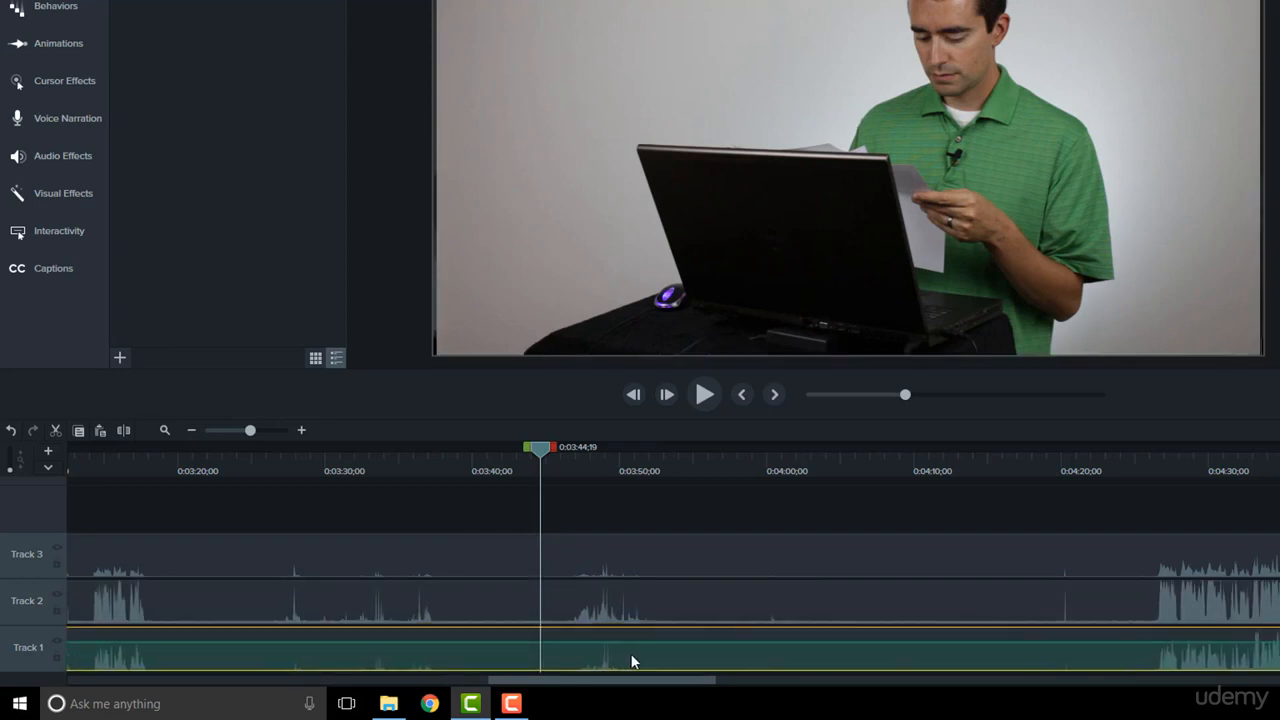
click(613, 522)
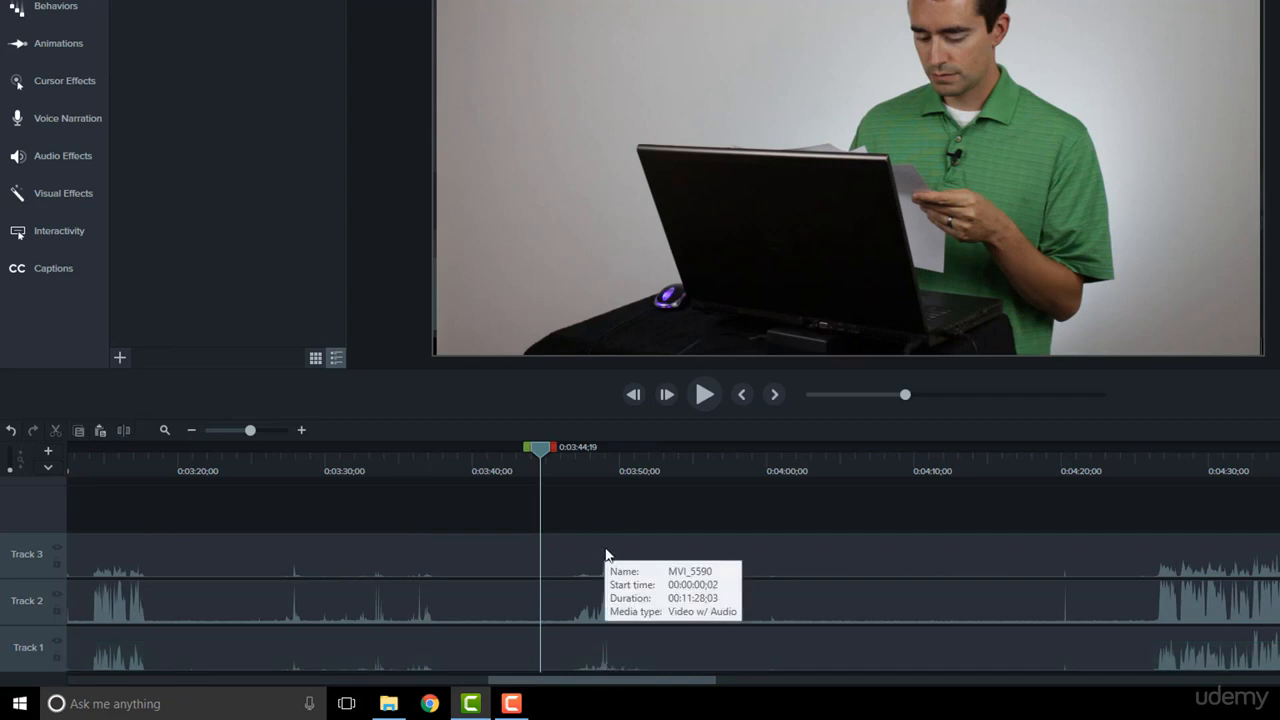
Refine the Track 2 screen clip's position against the waveform spikes near 0:03:49.
click(271, 430)
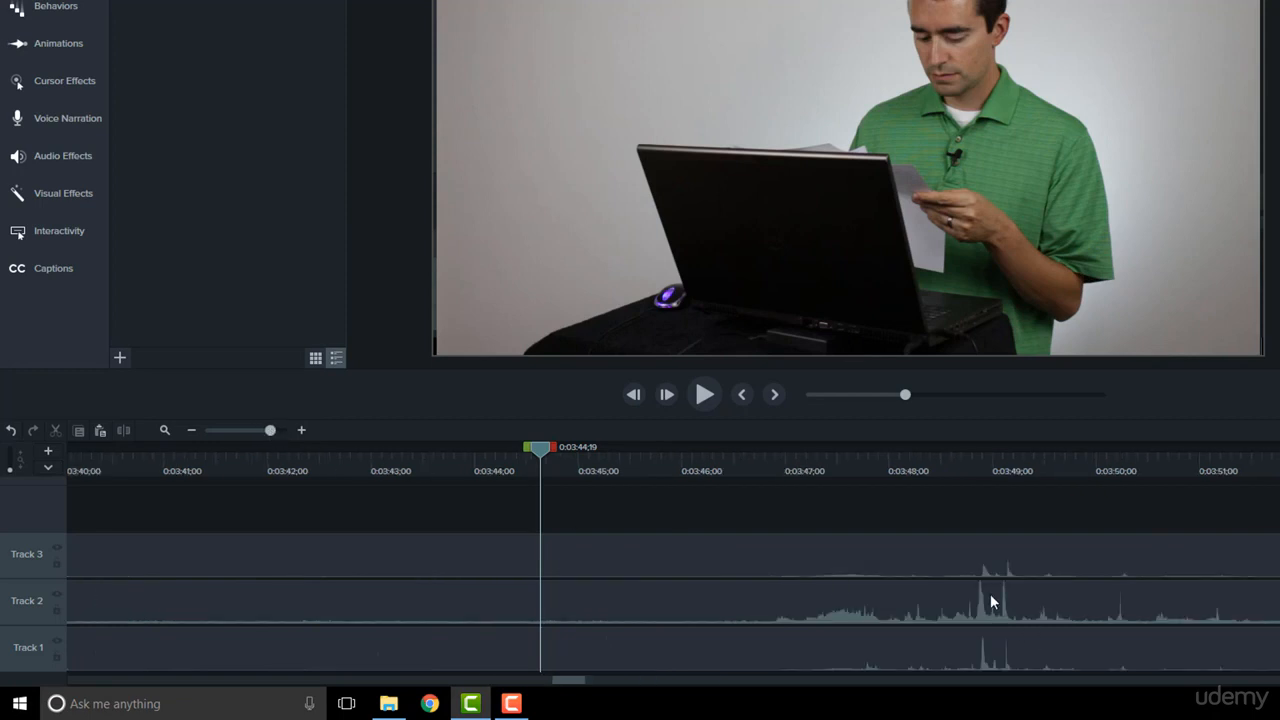
click(1033, 600)
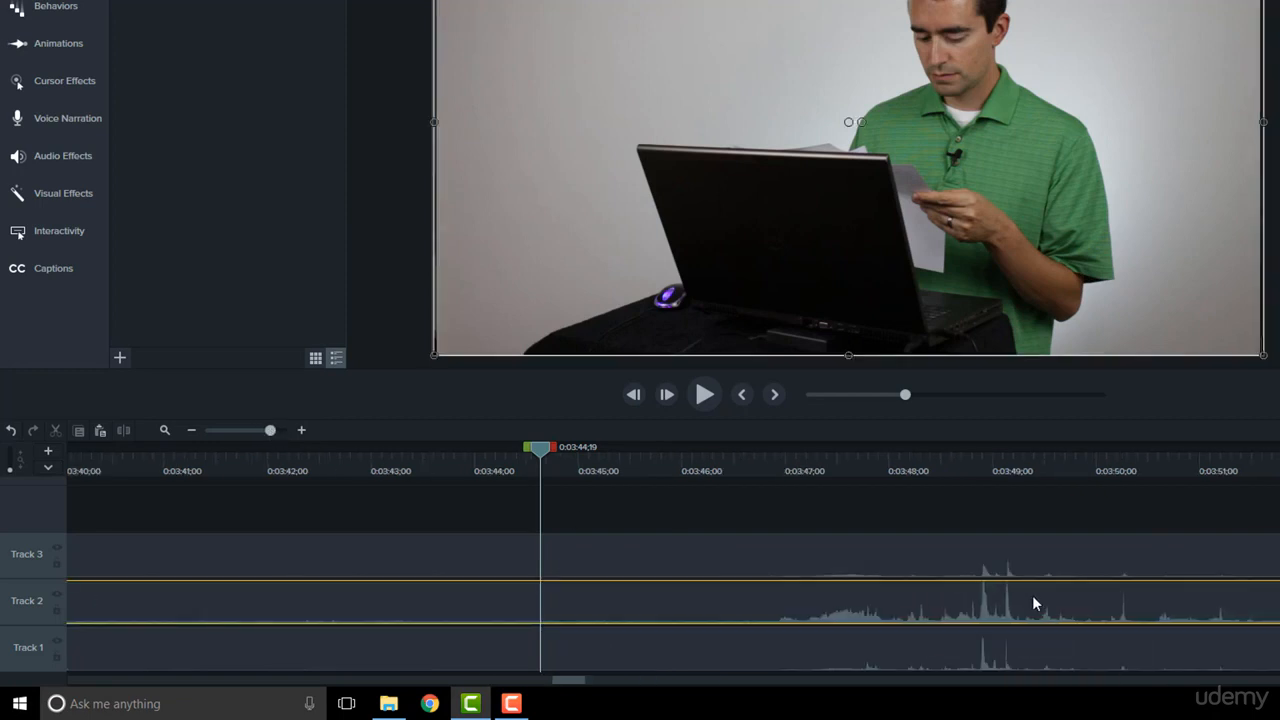
click(1017, 658)
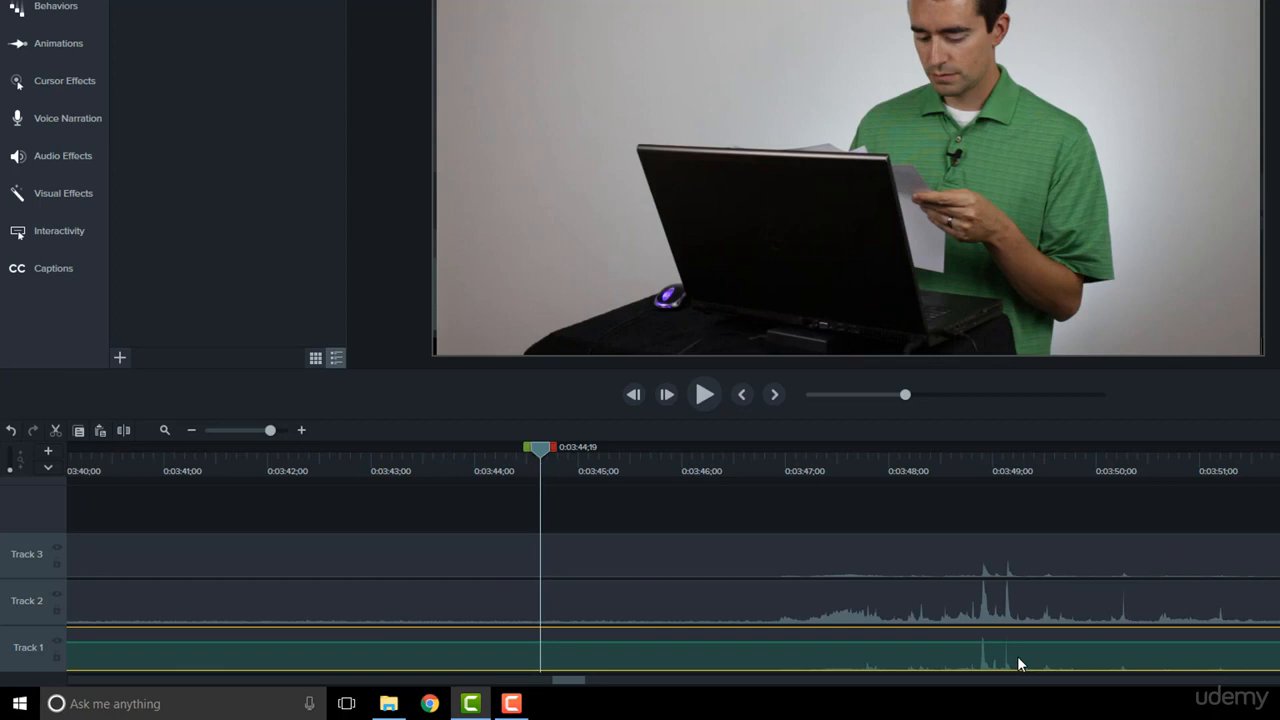
Place the playhead on the waveform spike at 0:03:48;28 and nudge the Track 2 screen clip one frame later.
drag(268, 430, 321, 433)
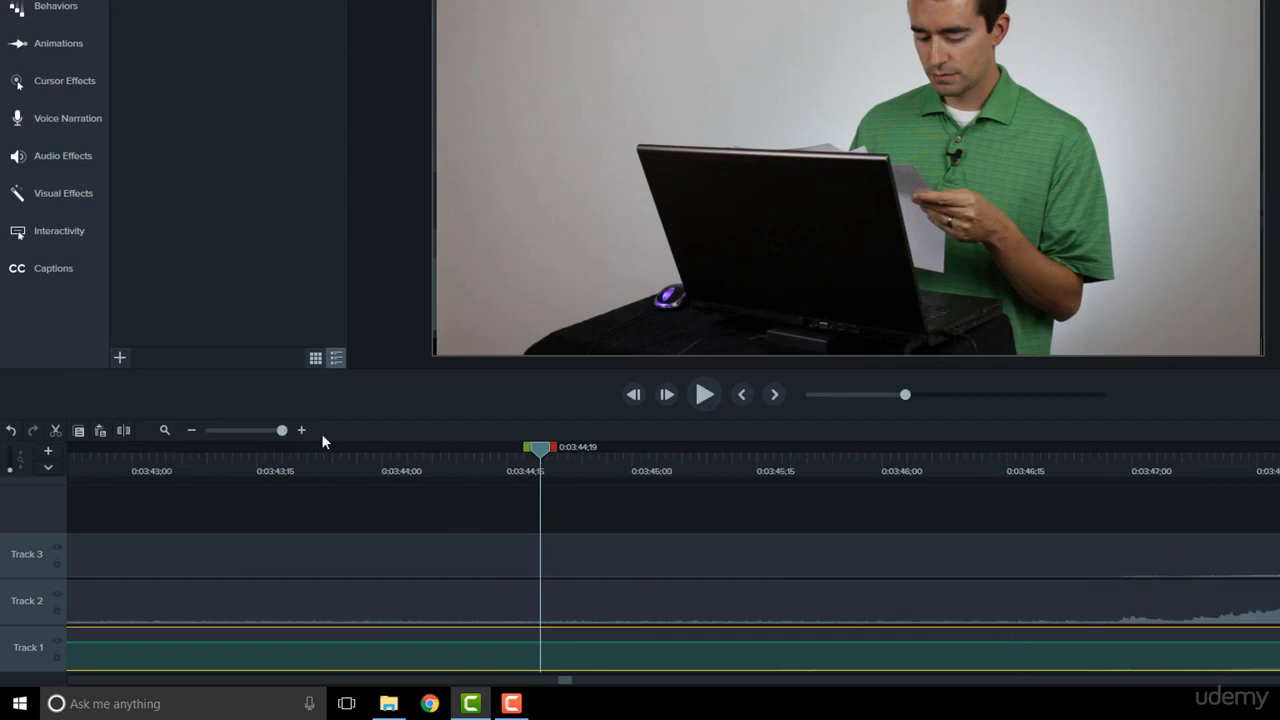
drag(565, 681, 571, 681)
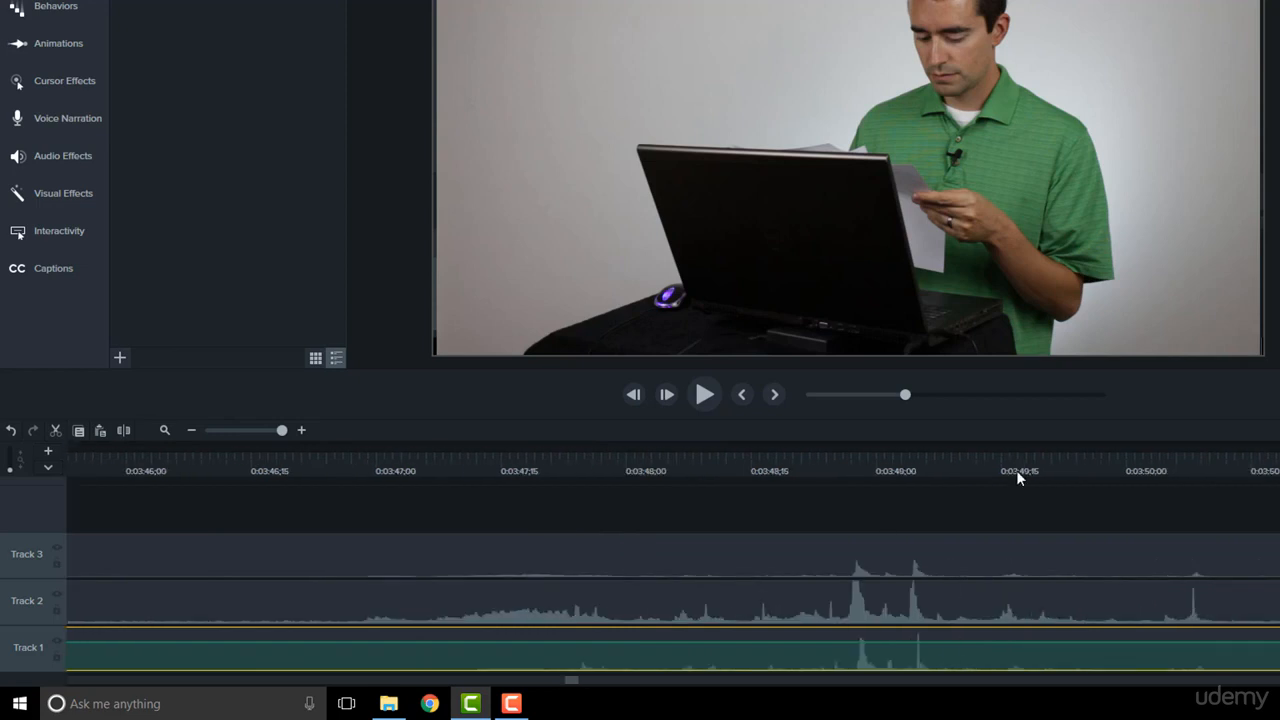
drag(852, 462, 886, 470)
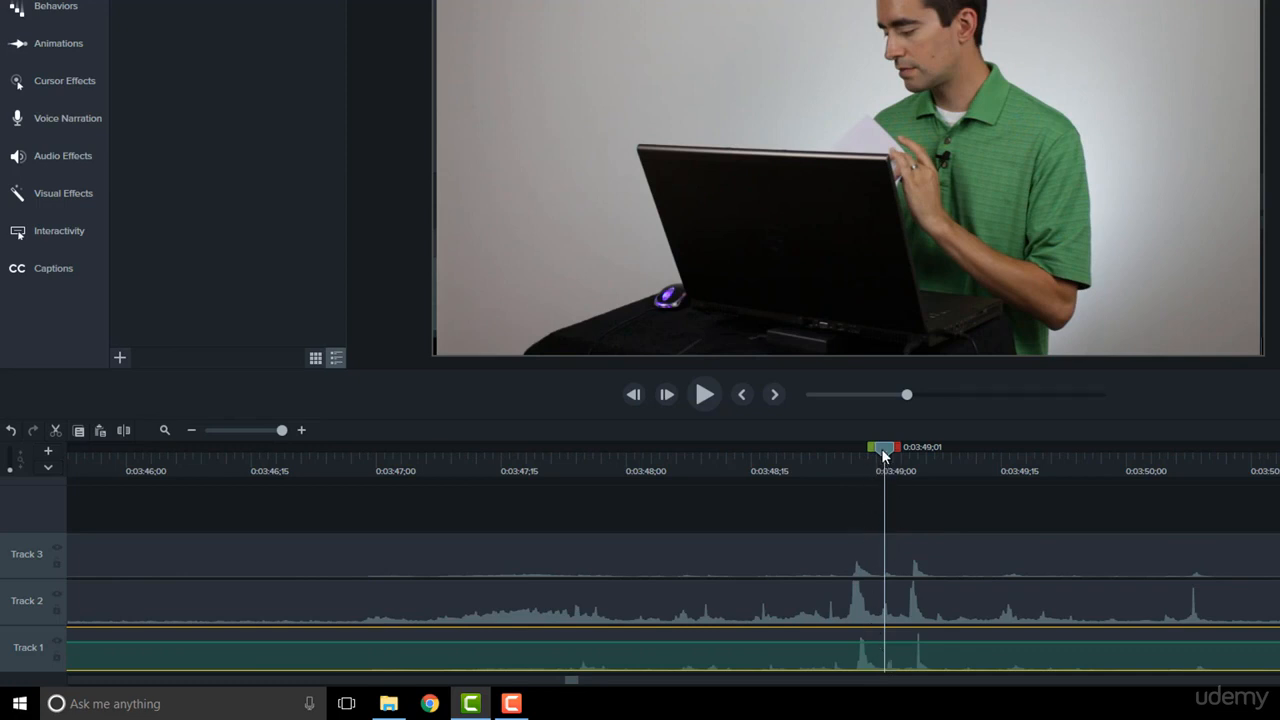
drag(884, 455, 858, 451)
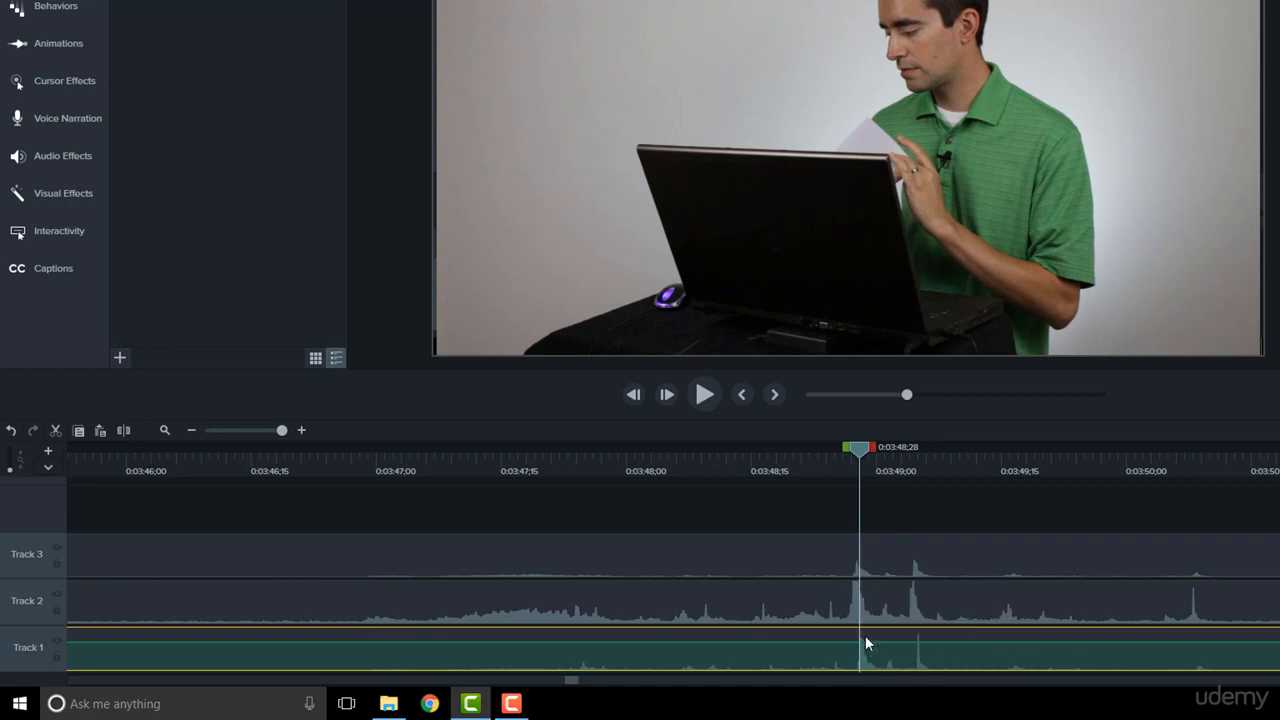
click(873, 604)
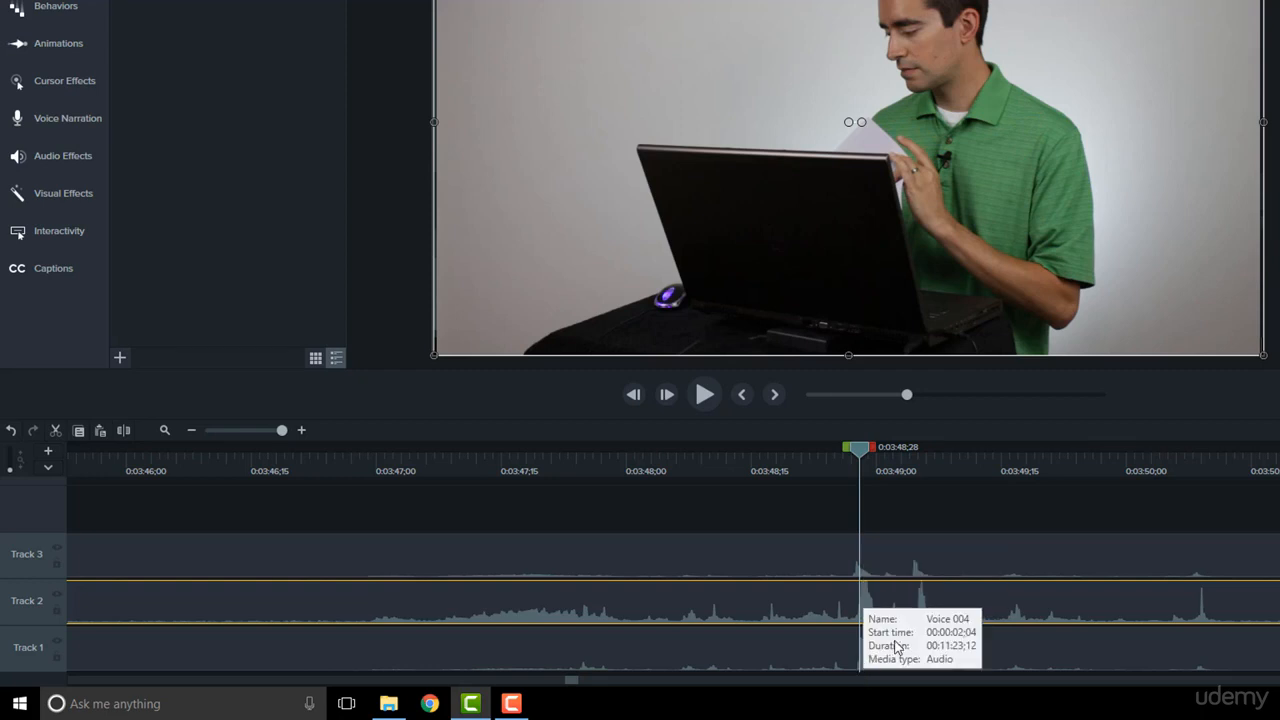
Try nudging the MVI_5590 clip on Track 3 one frame later and back against the spike at the playhead.
click(885, 557)
drag(885, 566, 882, 566)
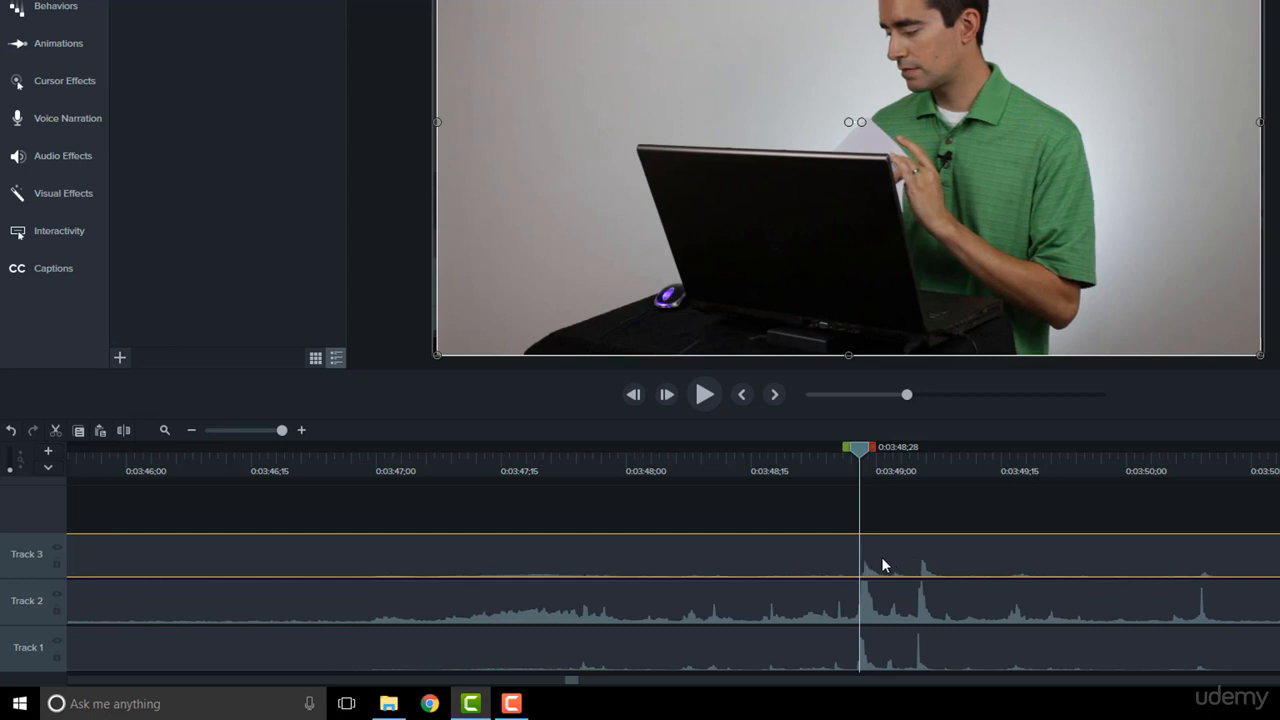
drag(882, 566, 879, 566)
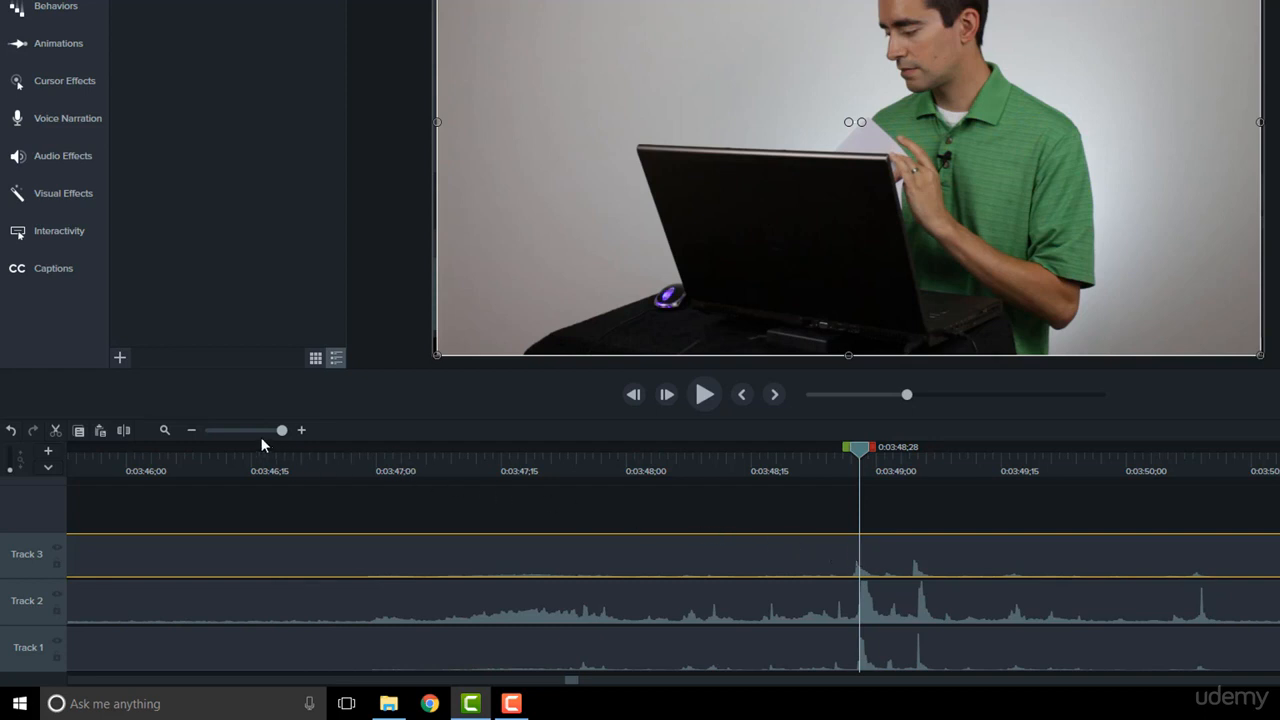
Save the project as Audio Sample.tscproj.
click(233, 430)
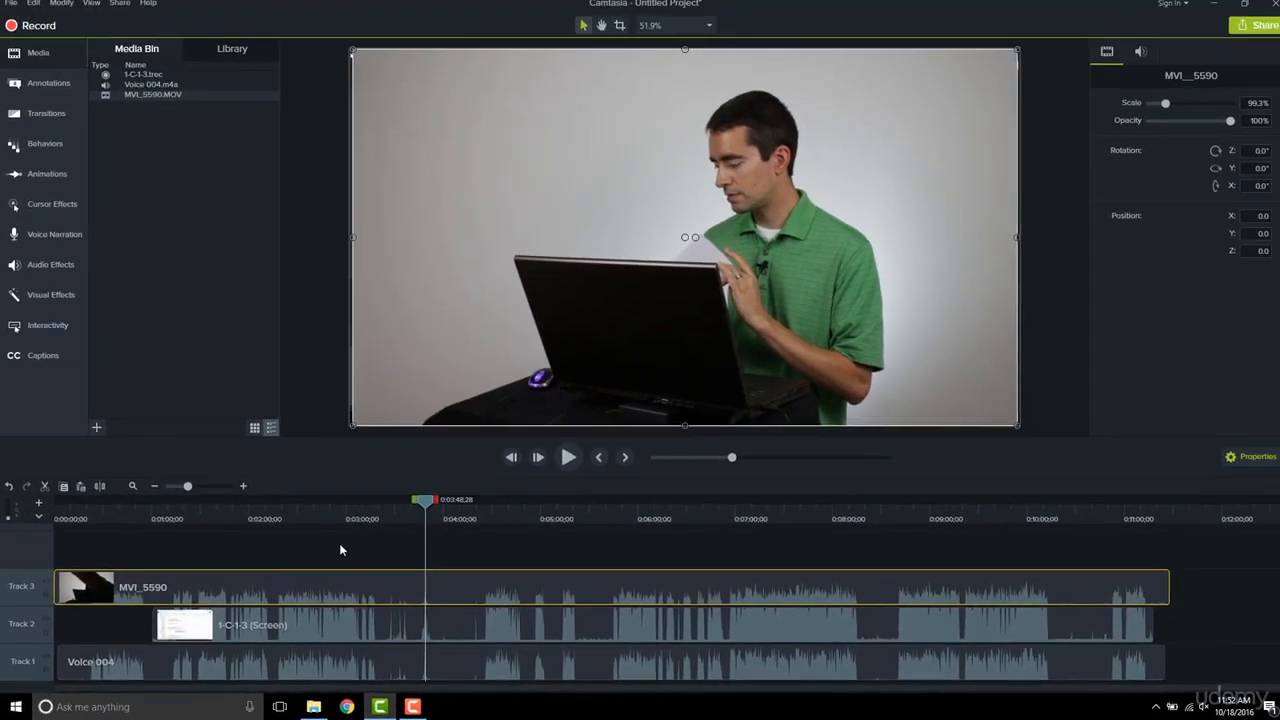
click(12, 4)
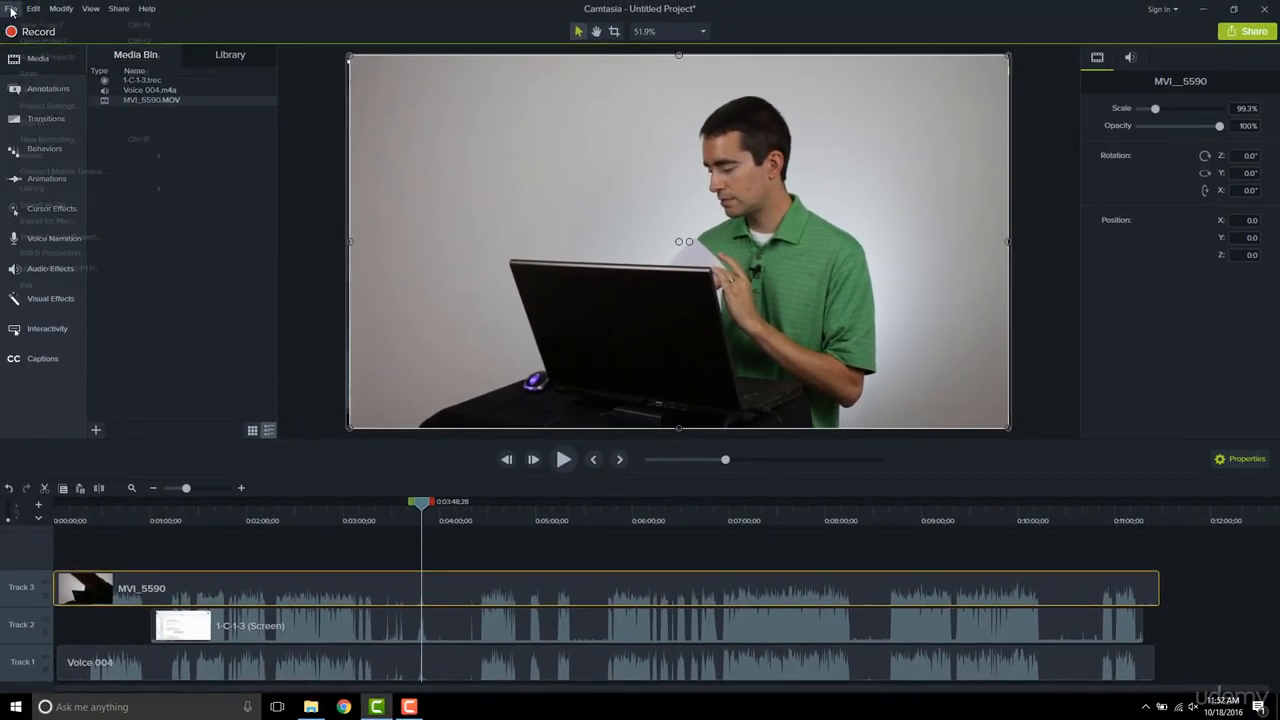
click(57, 100)
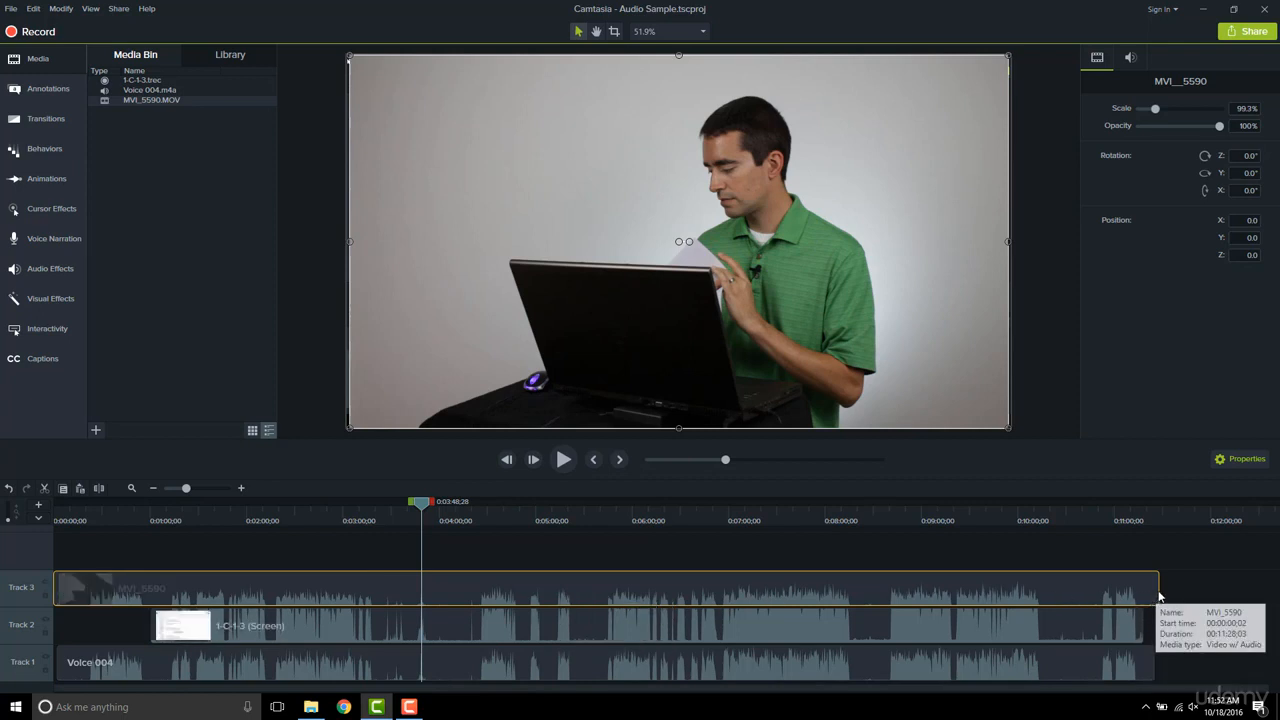
Trim the ends and starts of the MVI_5590 and Voice 004 clips to match the 1-C-1-3 screen clip's extent.
drag(1157, 593, 1136, 594)
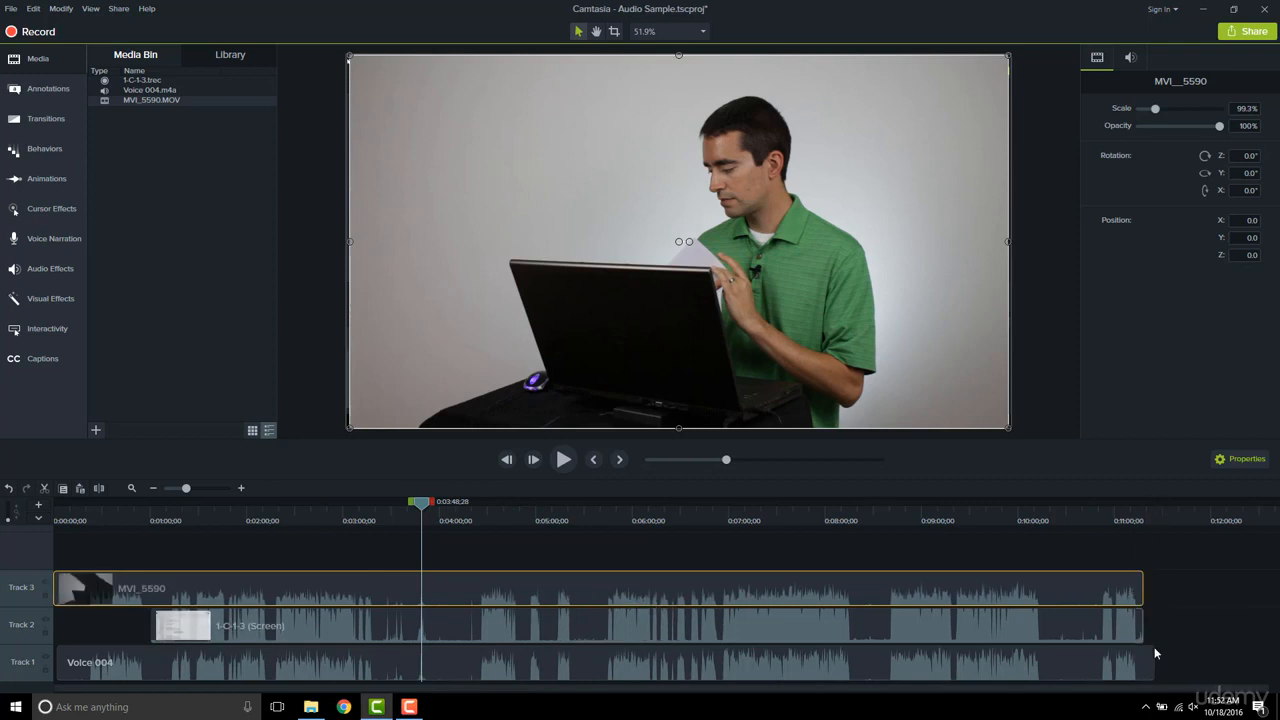
drag(1154, 660, 1143, 661)
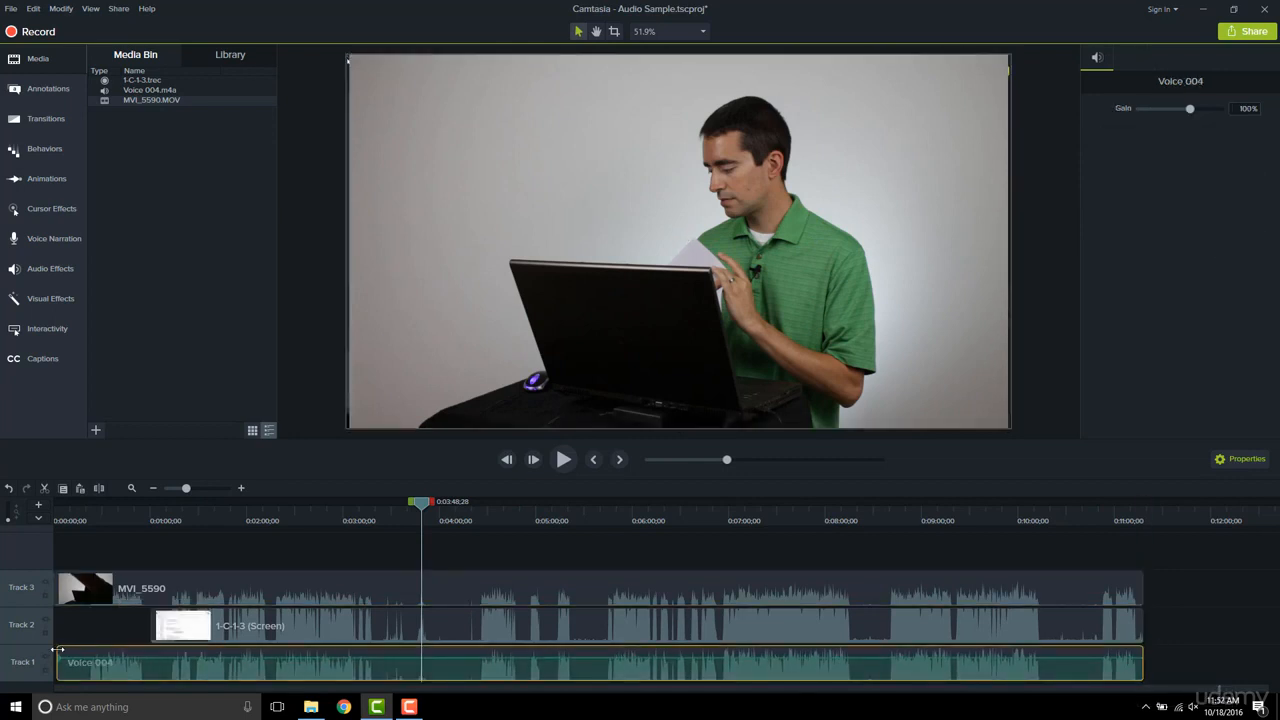
drag(58, 648, 158, 647)
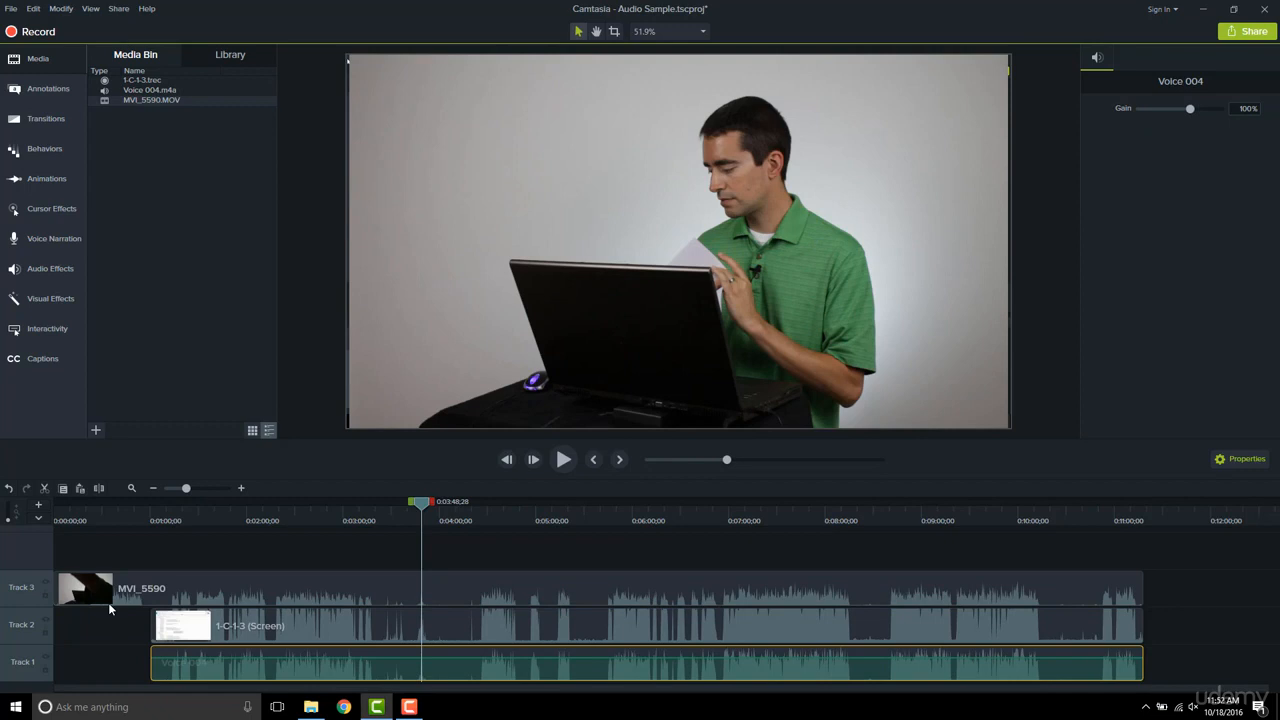
click(56, 590)
drag(56, 590, 152, 590)
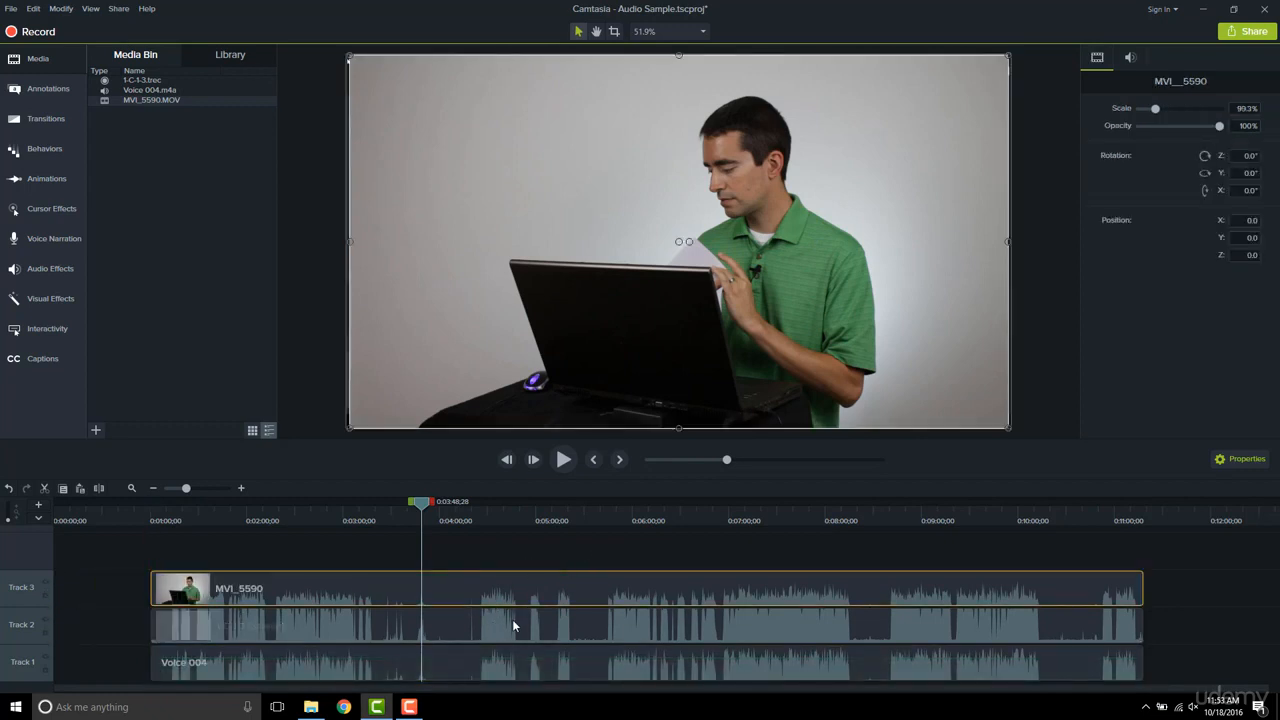
Shift the 1-C-1-3 screen clip out of alignment with the other tracks and move it back into line.
click(503, 627)
drag(503, 623, 526, 623)
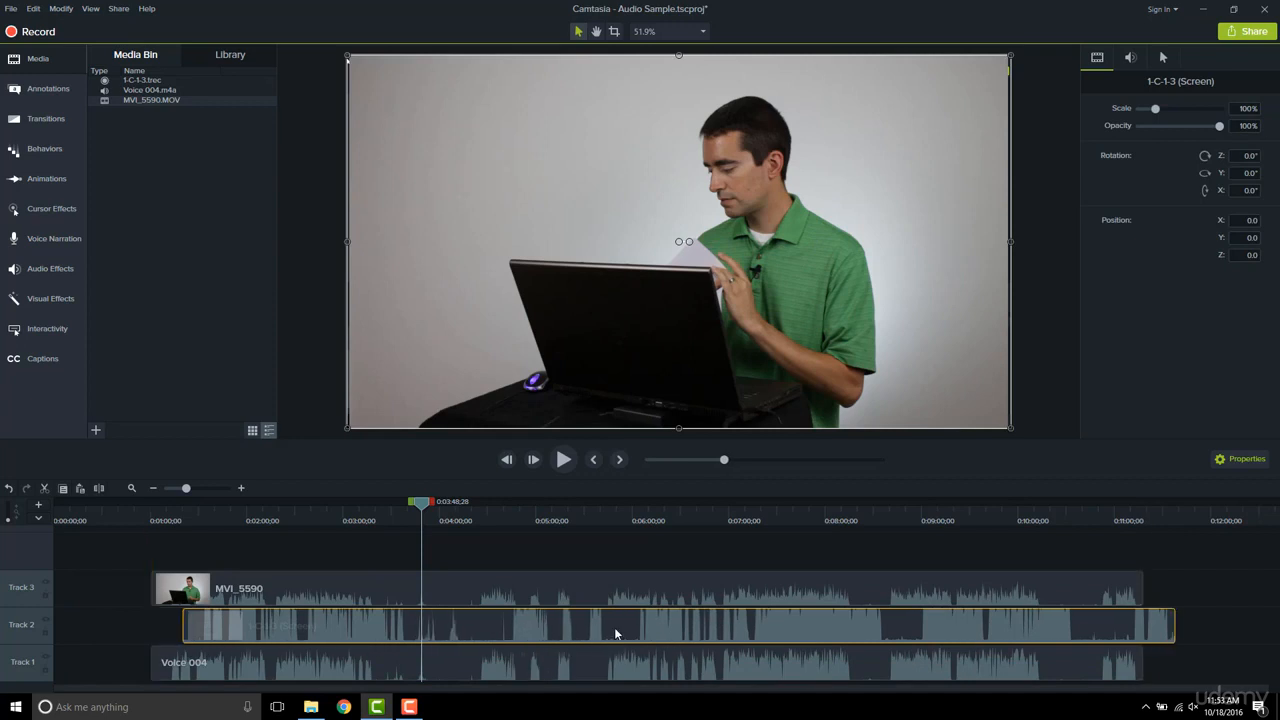
drag(781, 628, 748, 636)
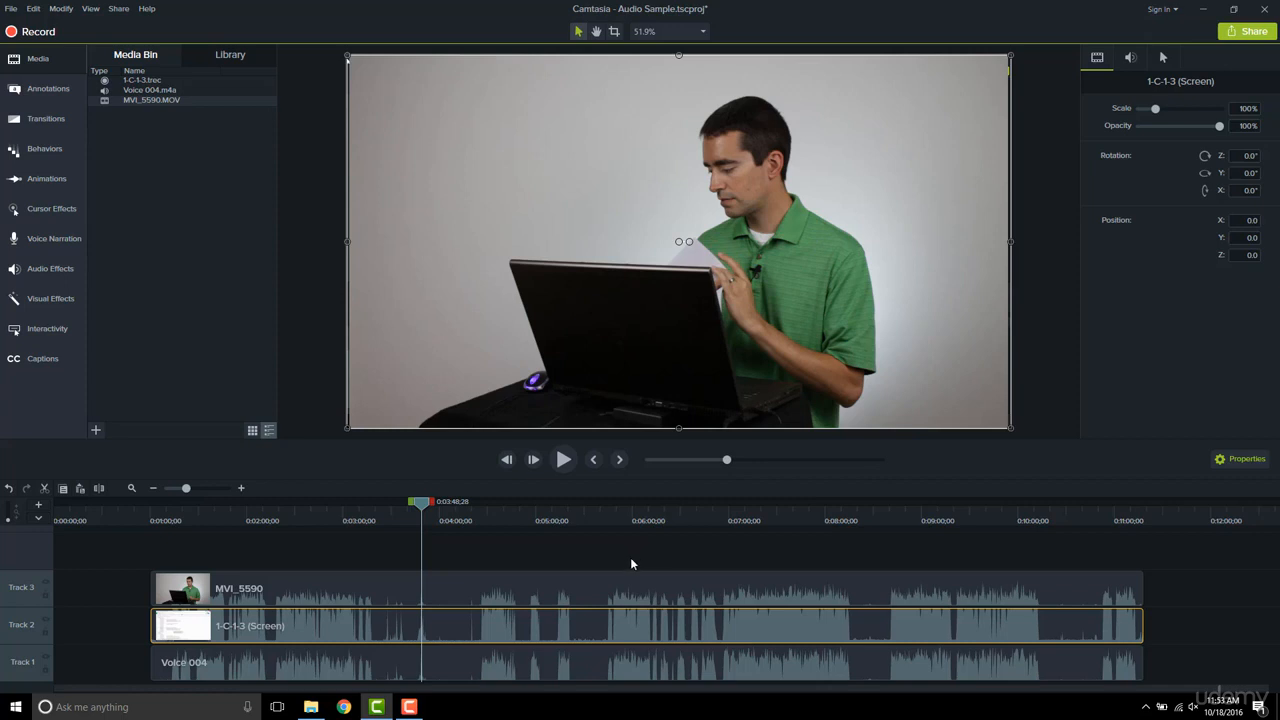
Separate the audio and video of the MVI_5590 clip and select its video part on Track 3.
right_click(460, 587)
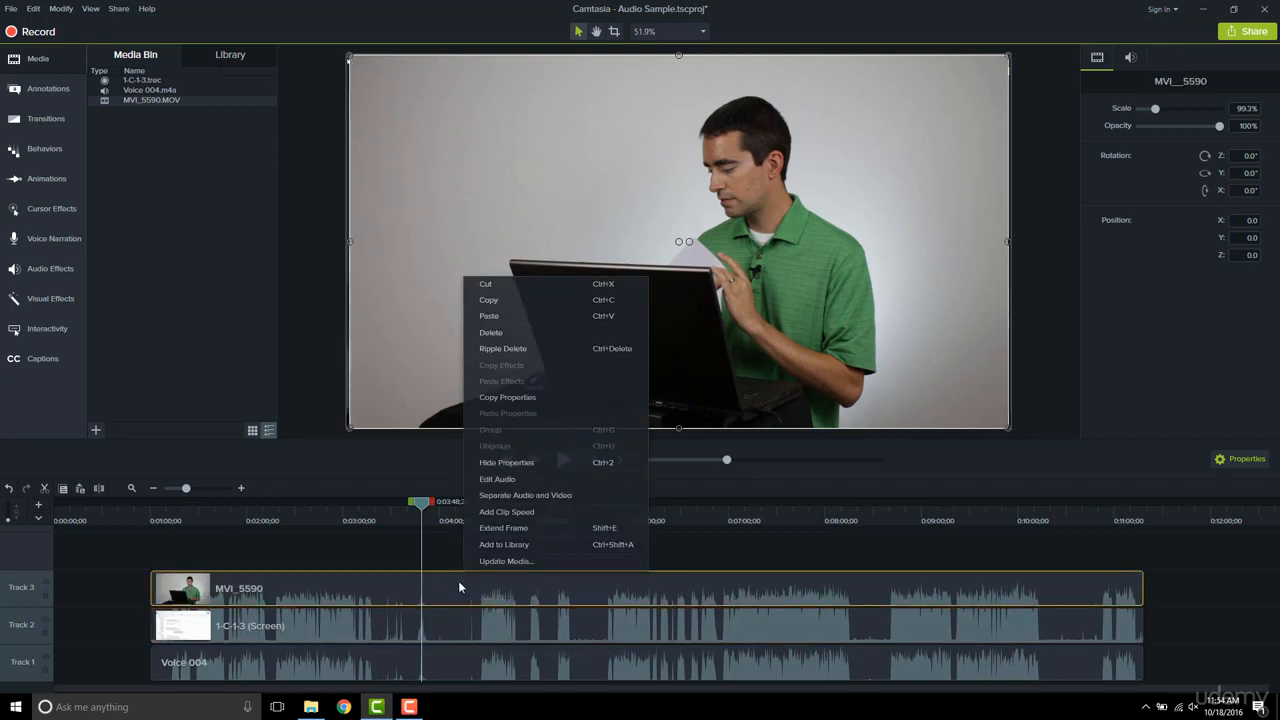
click(538, 495)
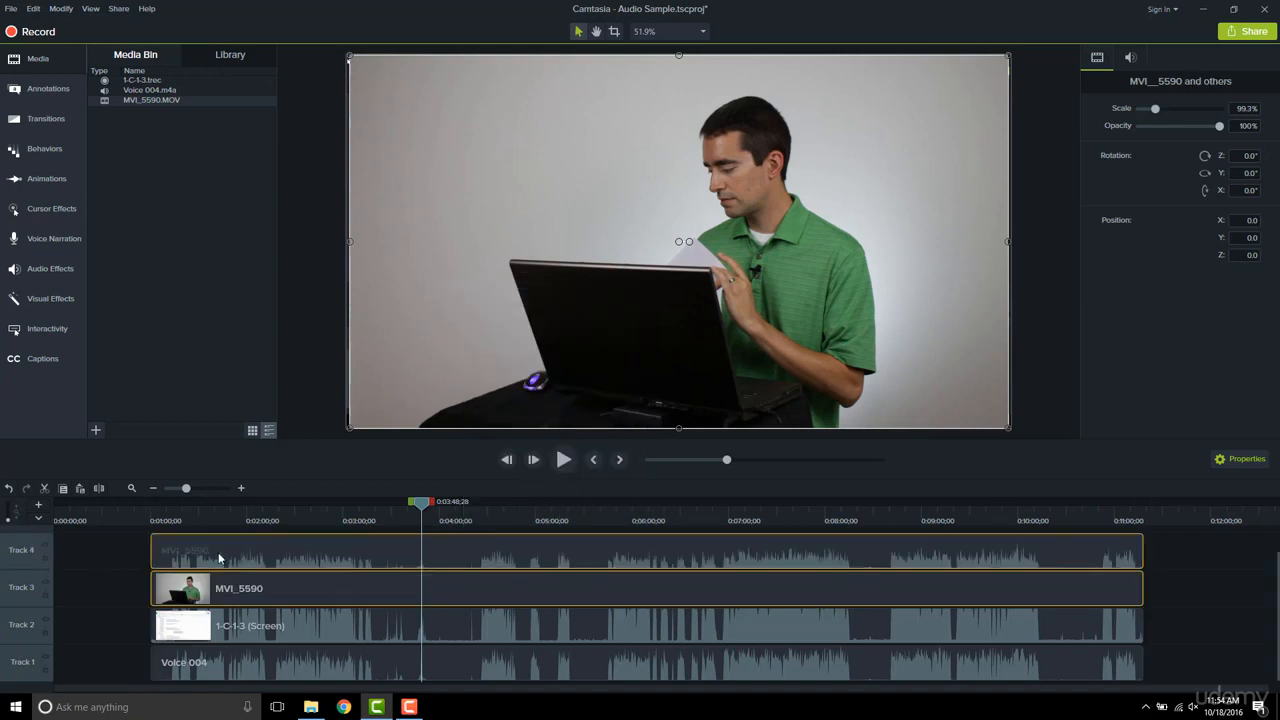
click(253, 584)
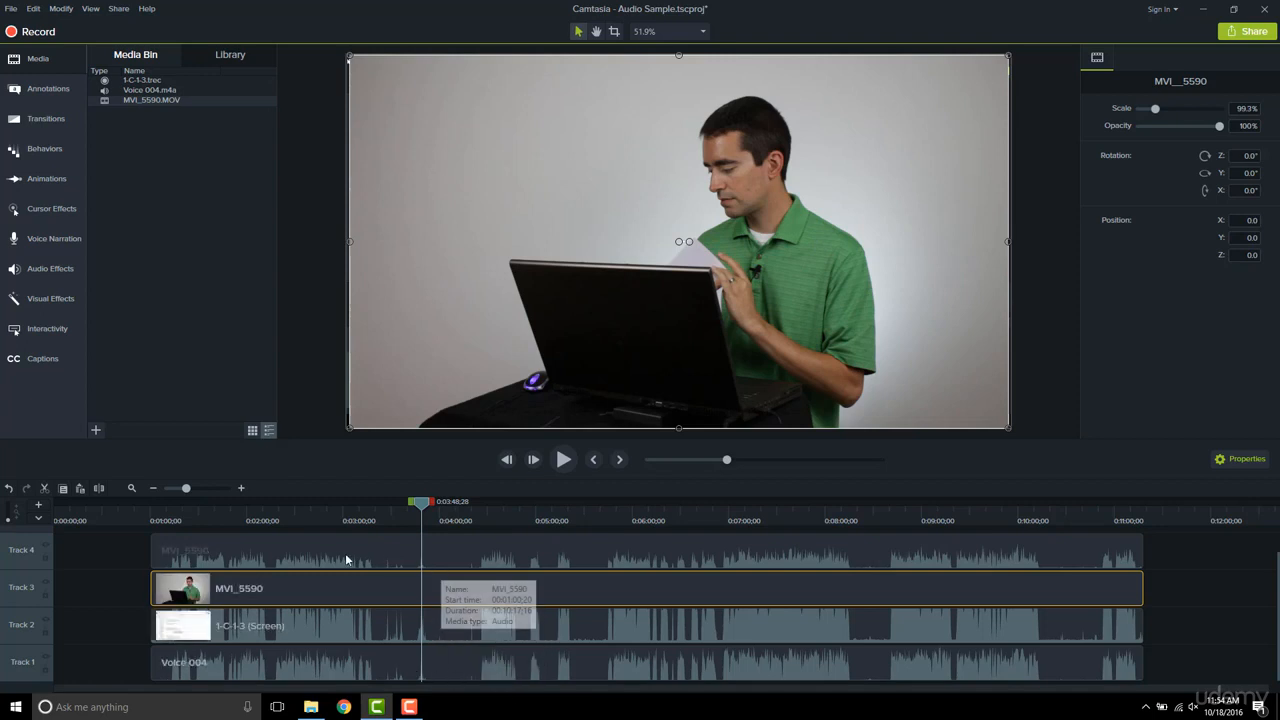
Cut the separated MVI_5590 audio from Track 4.
click(431, 552)
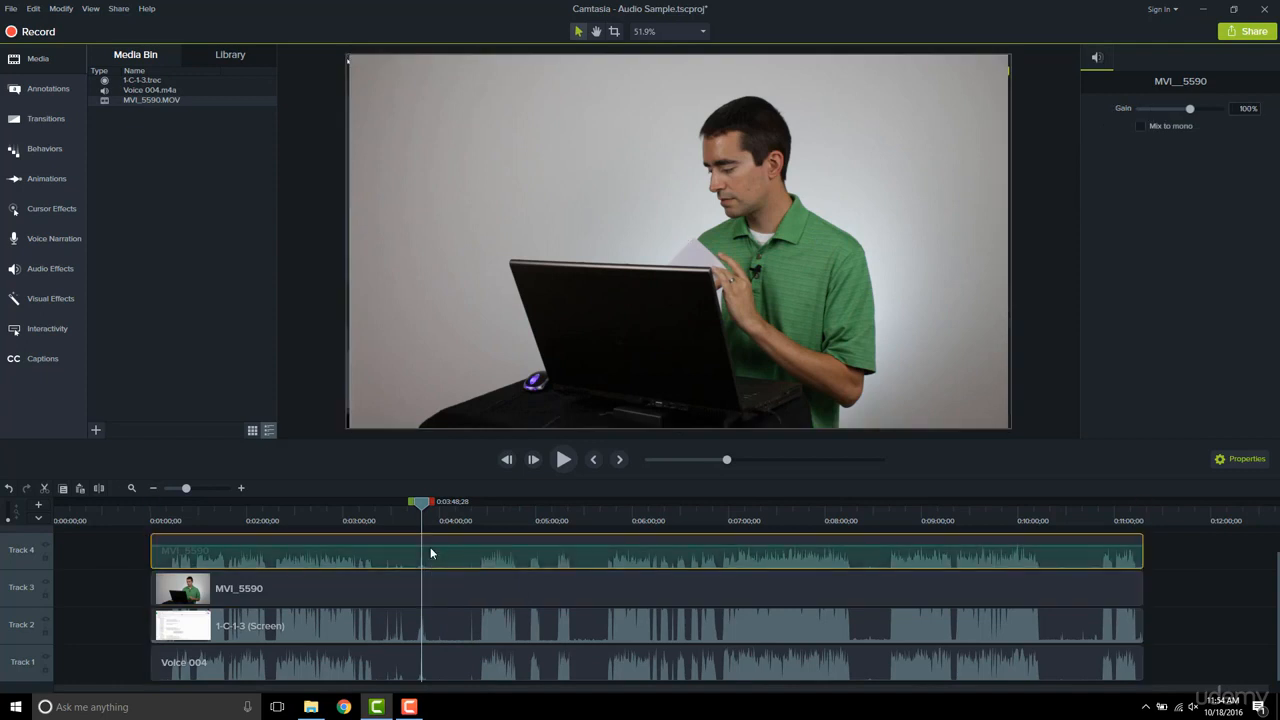
click(44, 488)
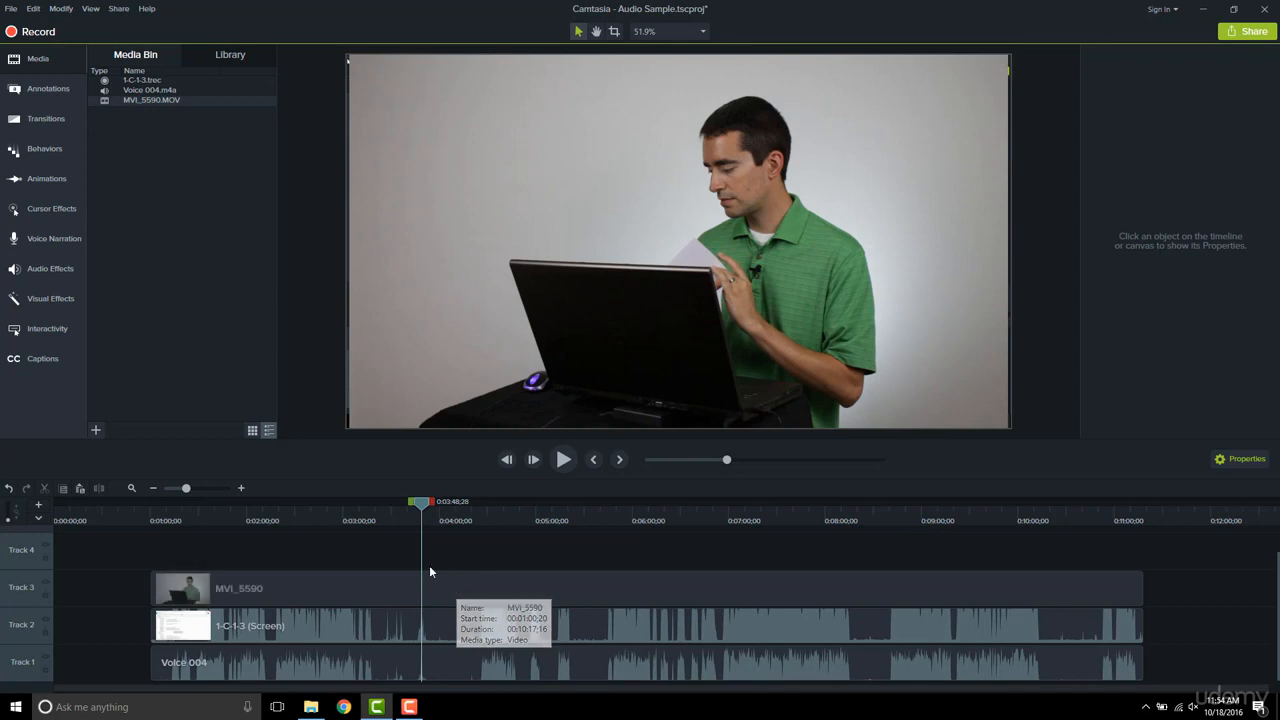
Undo the audio cut and the separation of the MVI_5590 clip's audio and video, and clear the clip selection.
click(9, 489)
click(9, 489)
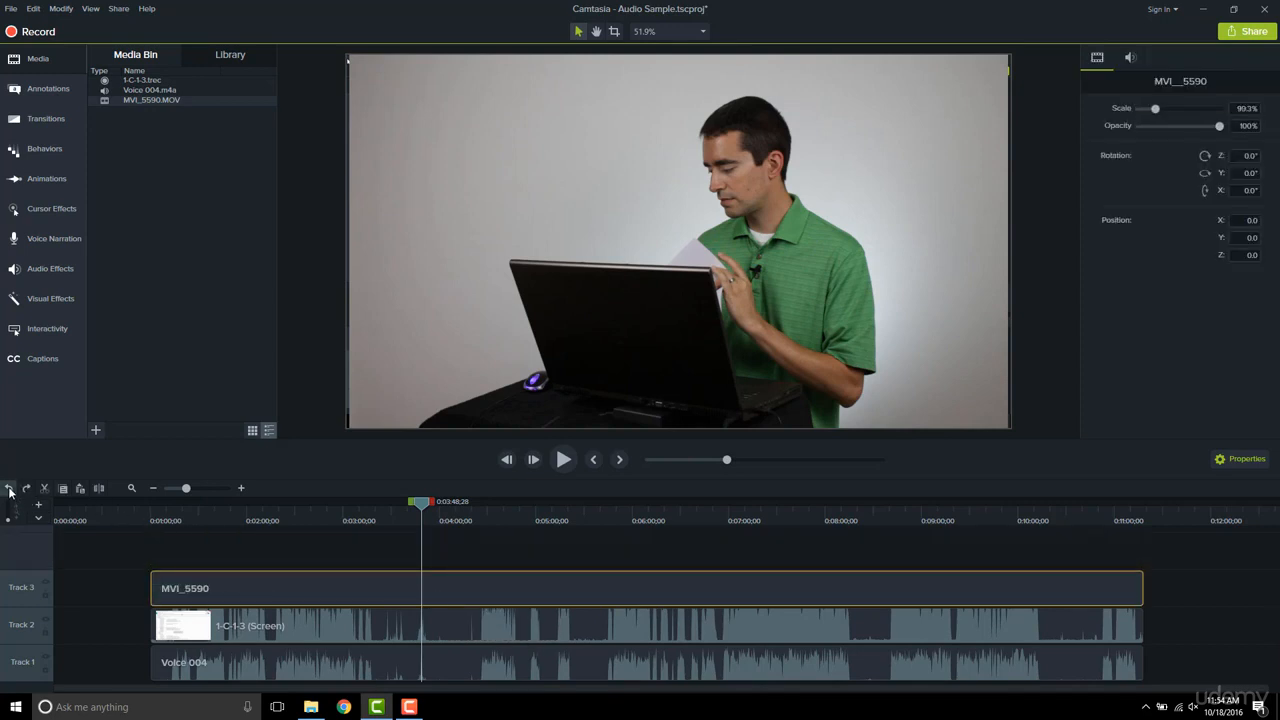
click(542, 551)
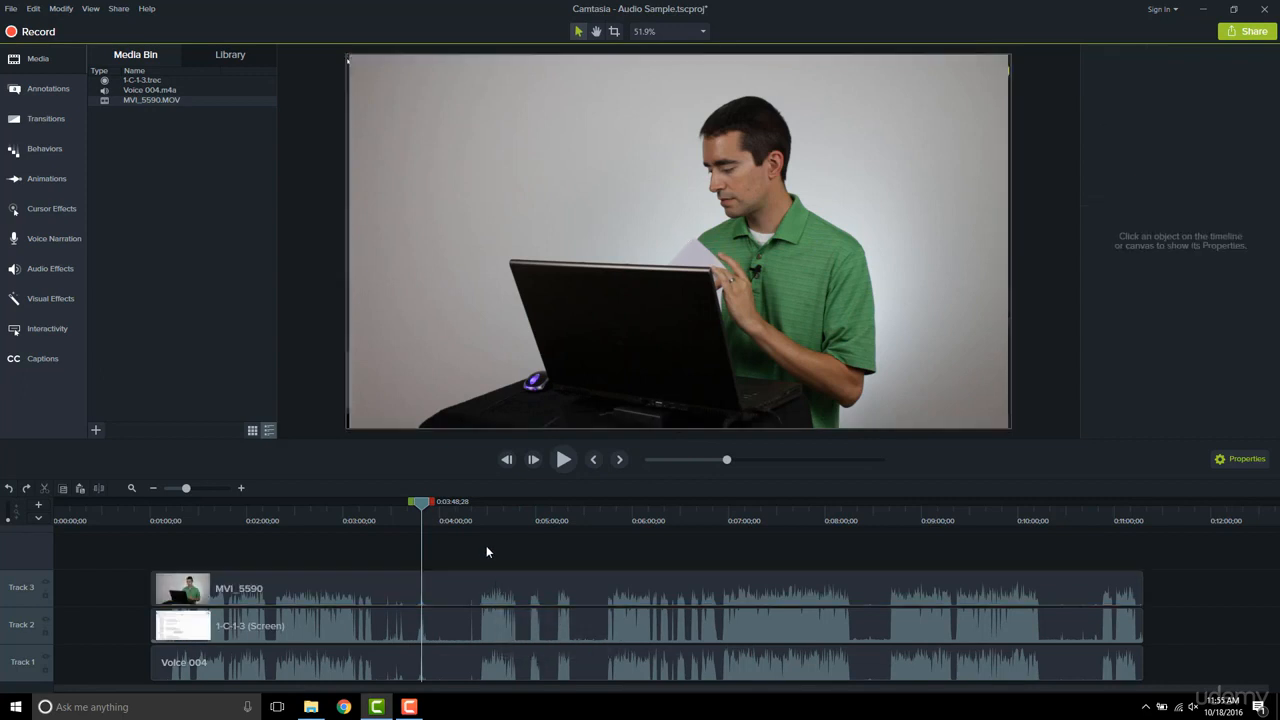
Silence the MVI_5590 clip on Track 3 and the 1-C-1-3 (Screen) clip on Track 2 by setting their audio gain to 0%.
click(404, 580)
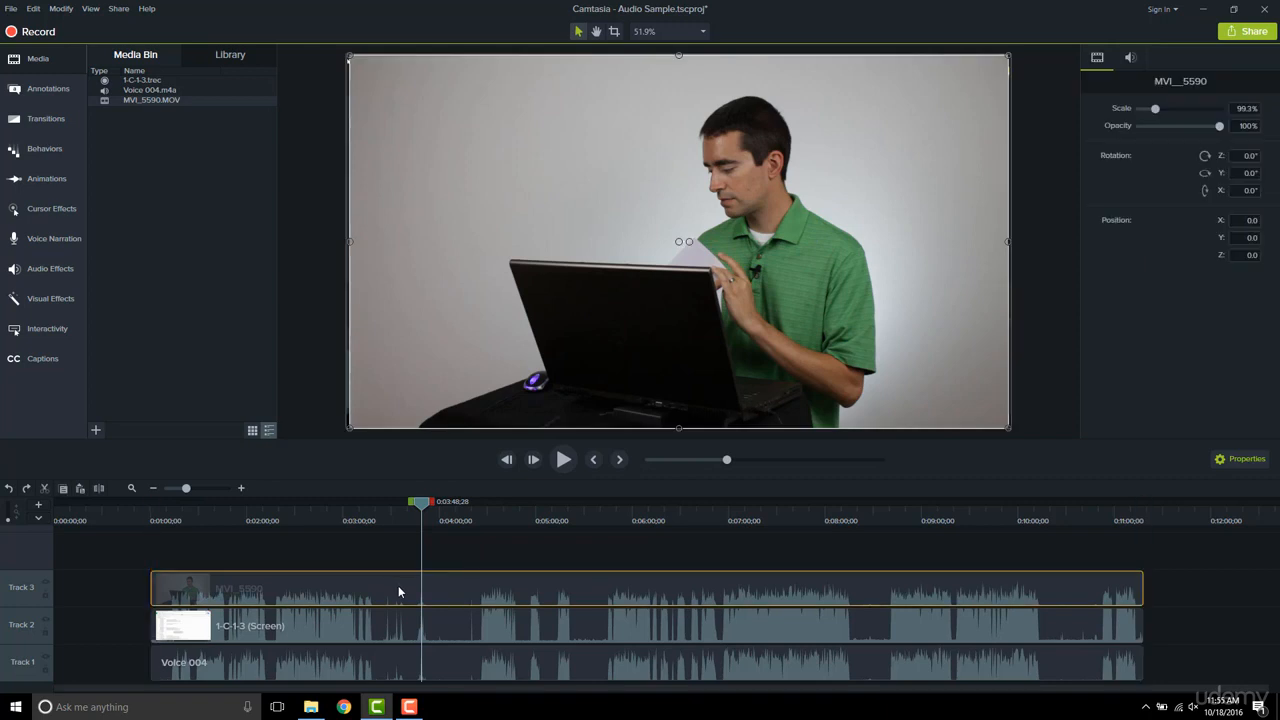
click(1130, 59)
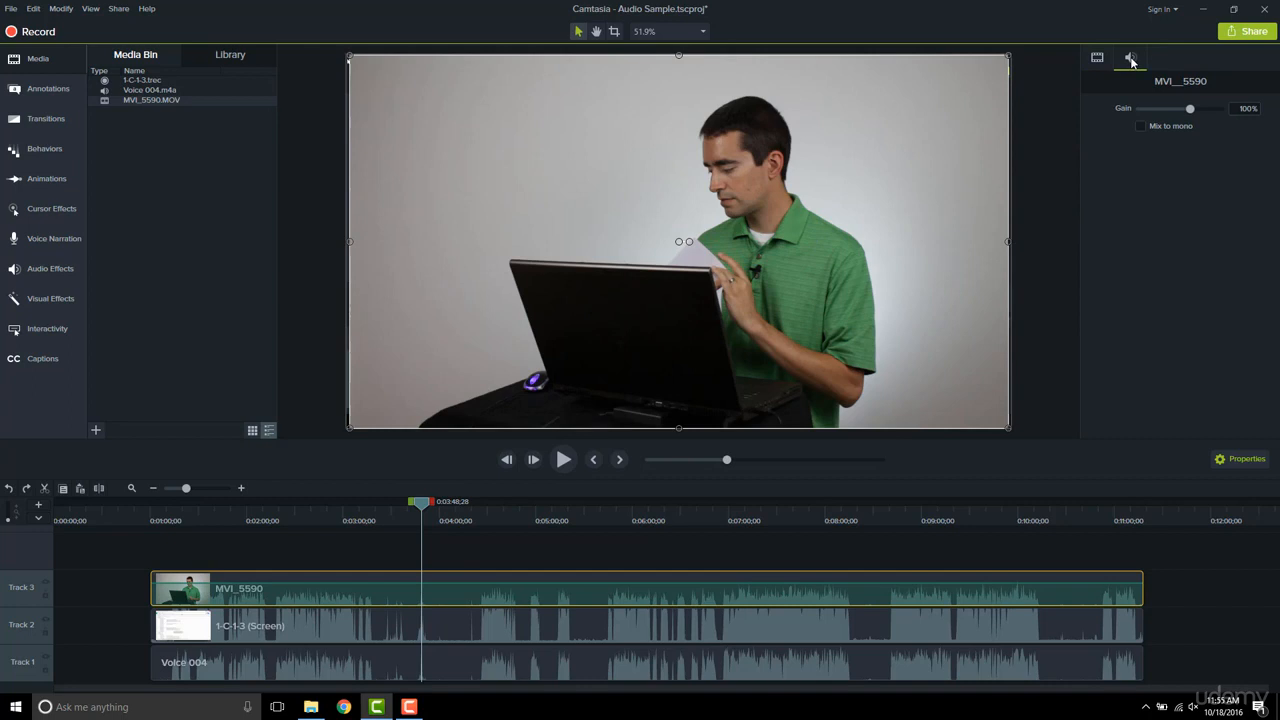
drag(1190, 108, 1124, 108)
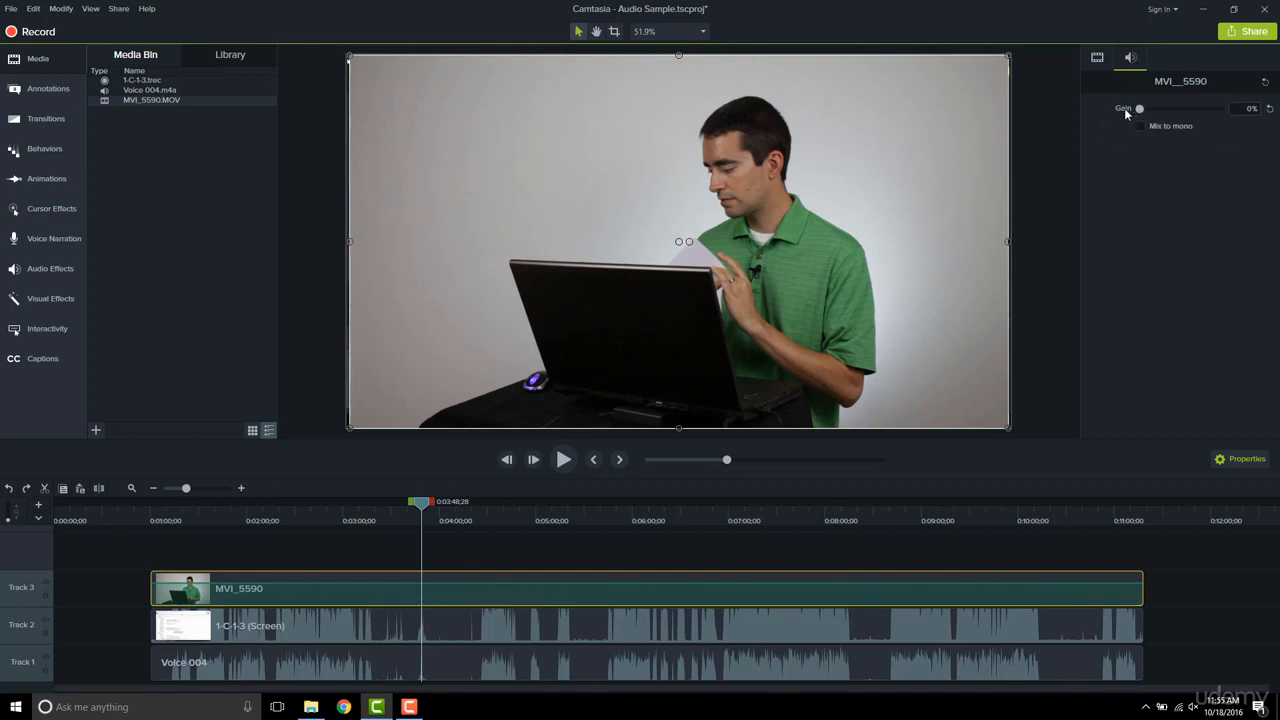
click(452, 624)
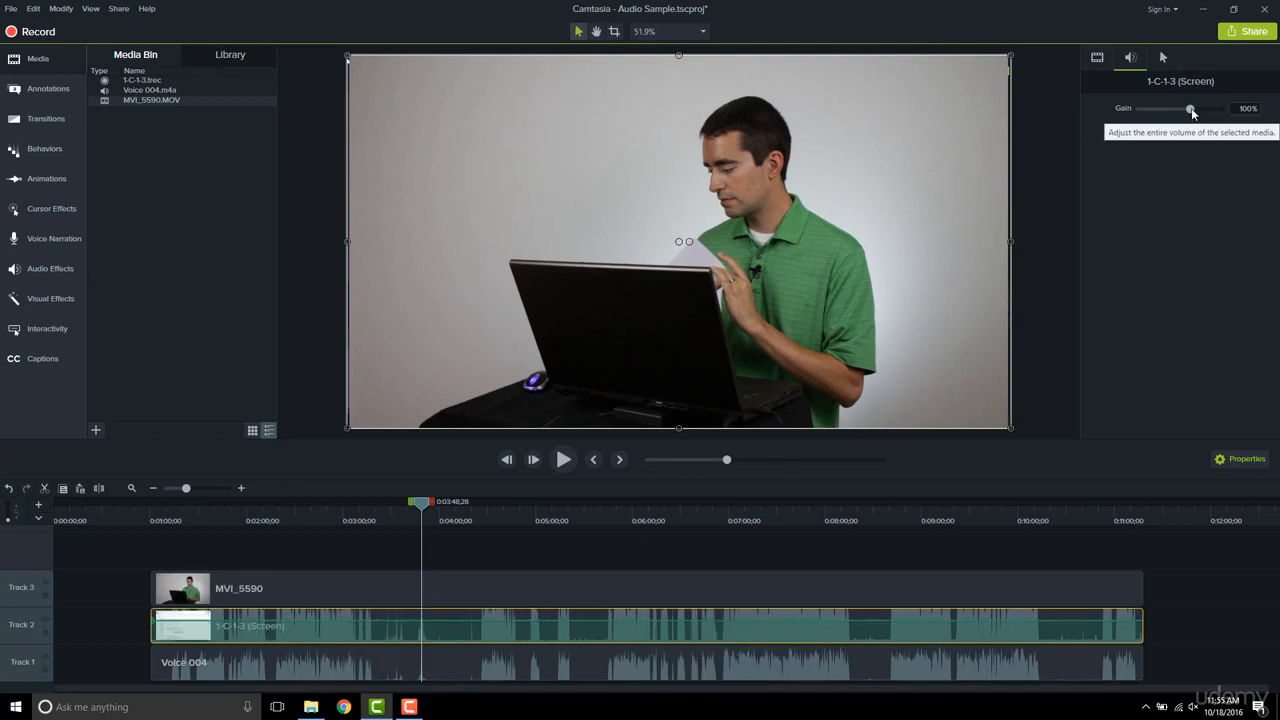
drag(1189, 111, 1140, 116)
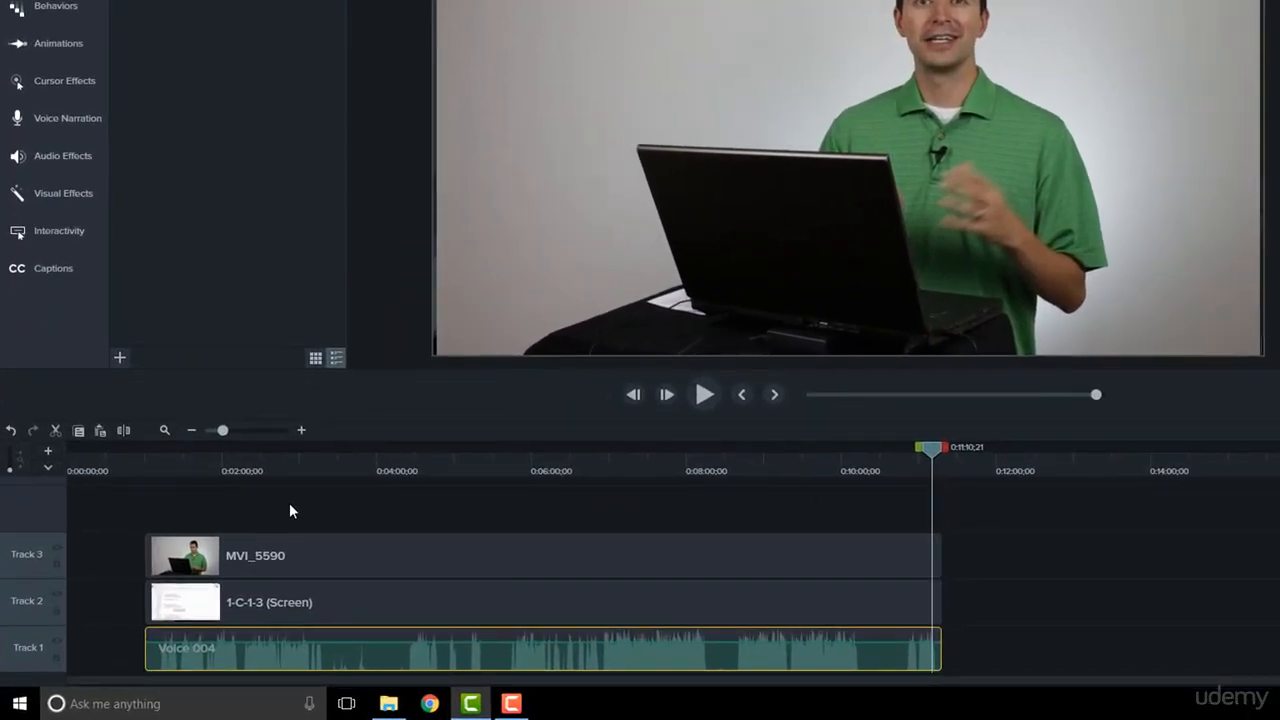
Select the timeline range from 0:01:27;06 to 0:01:47;07 and start producing only that selection.
click(179, 459)
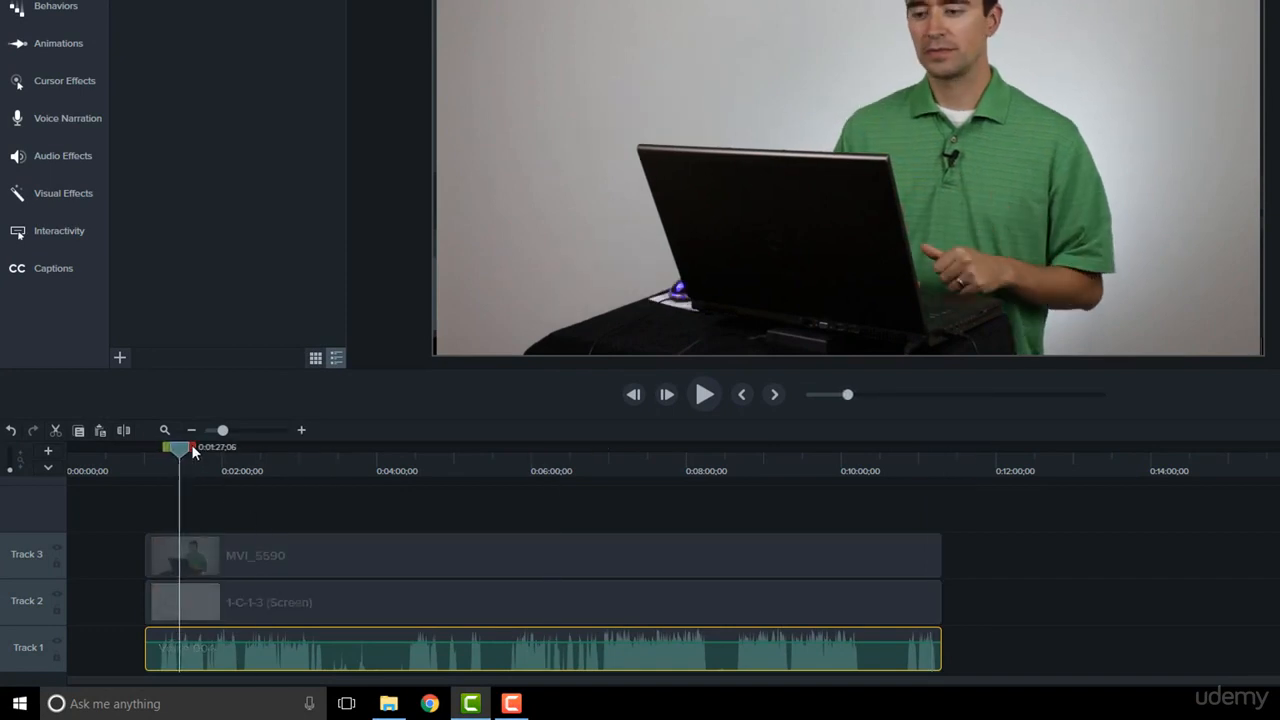
drag(191, 446, 217, 449)
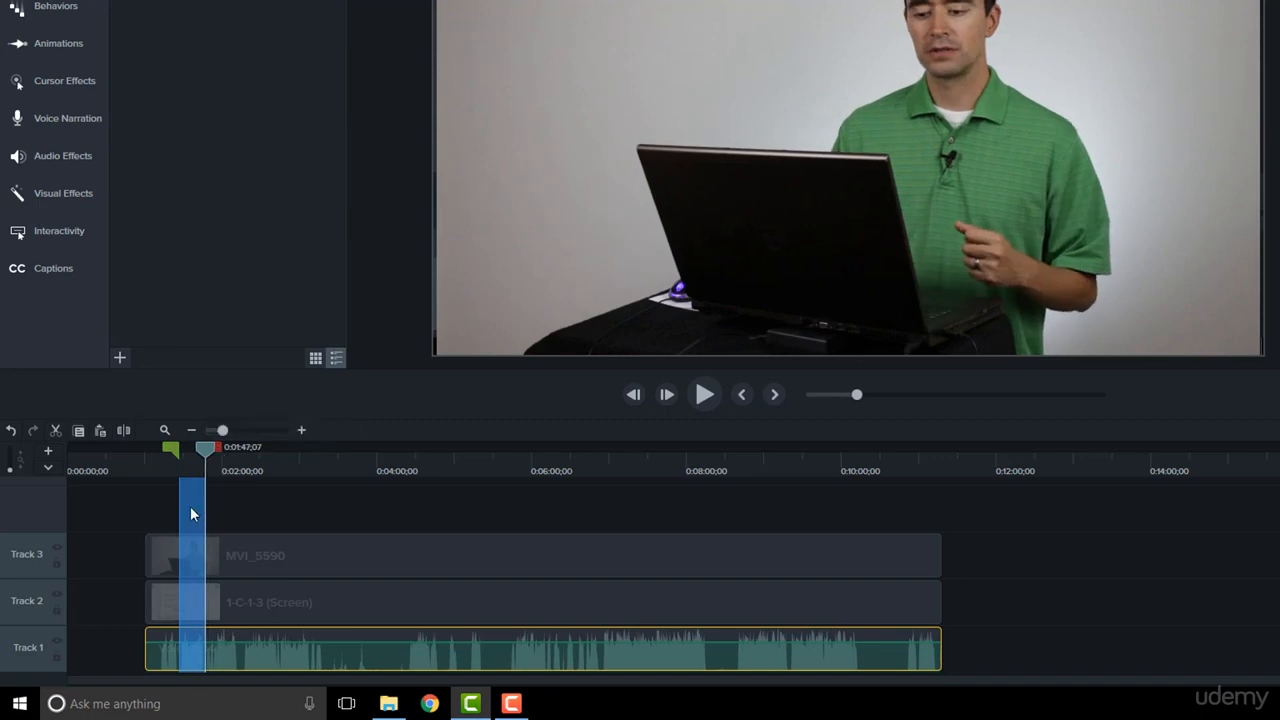
right_click(190, 506)
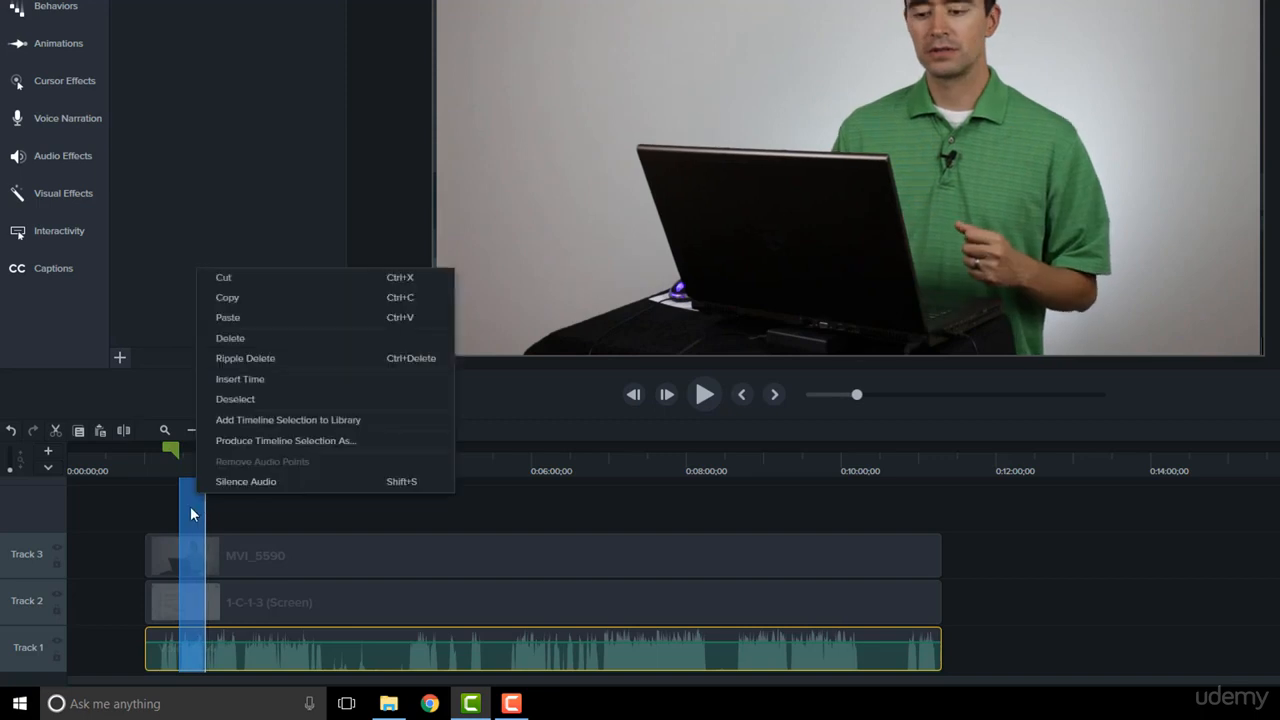
click(324, 445)
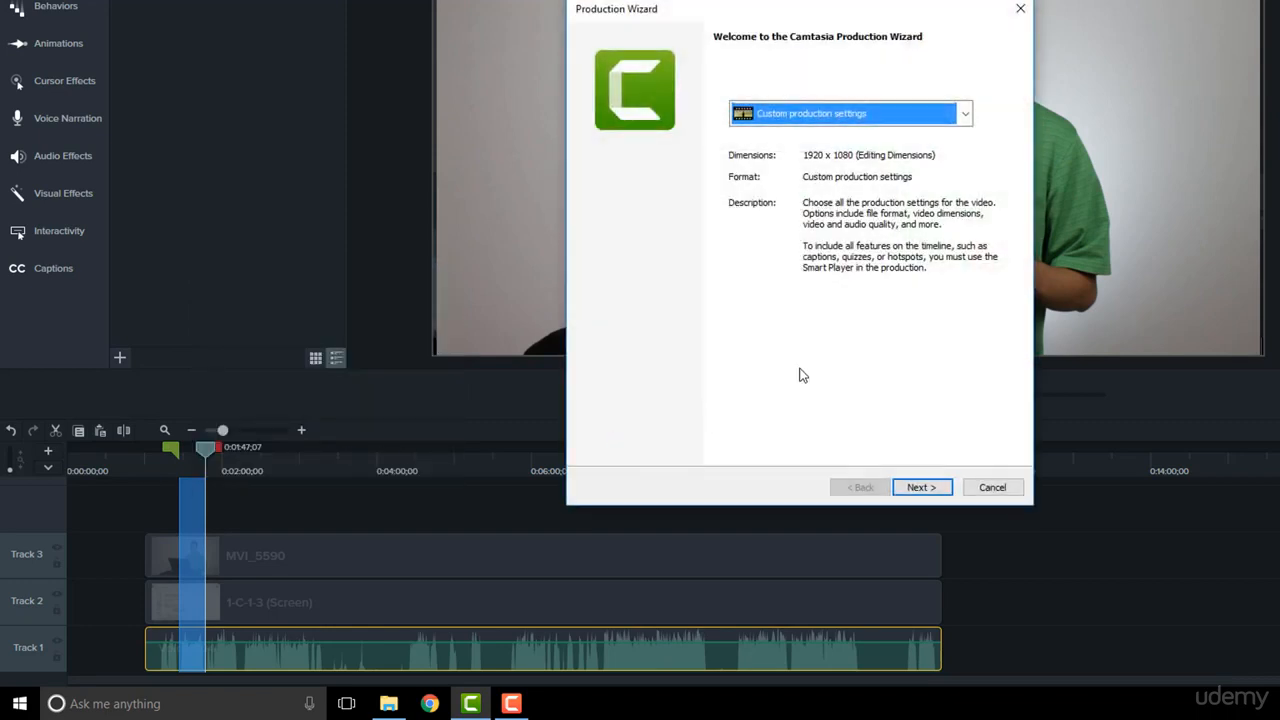
Choose the MP4 only (up to 480p) production preset, continue to the file name and folder settings, and close the wizard without producing.
click(965, 120)
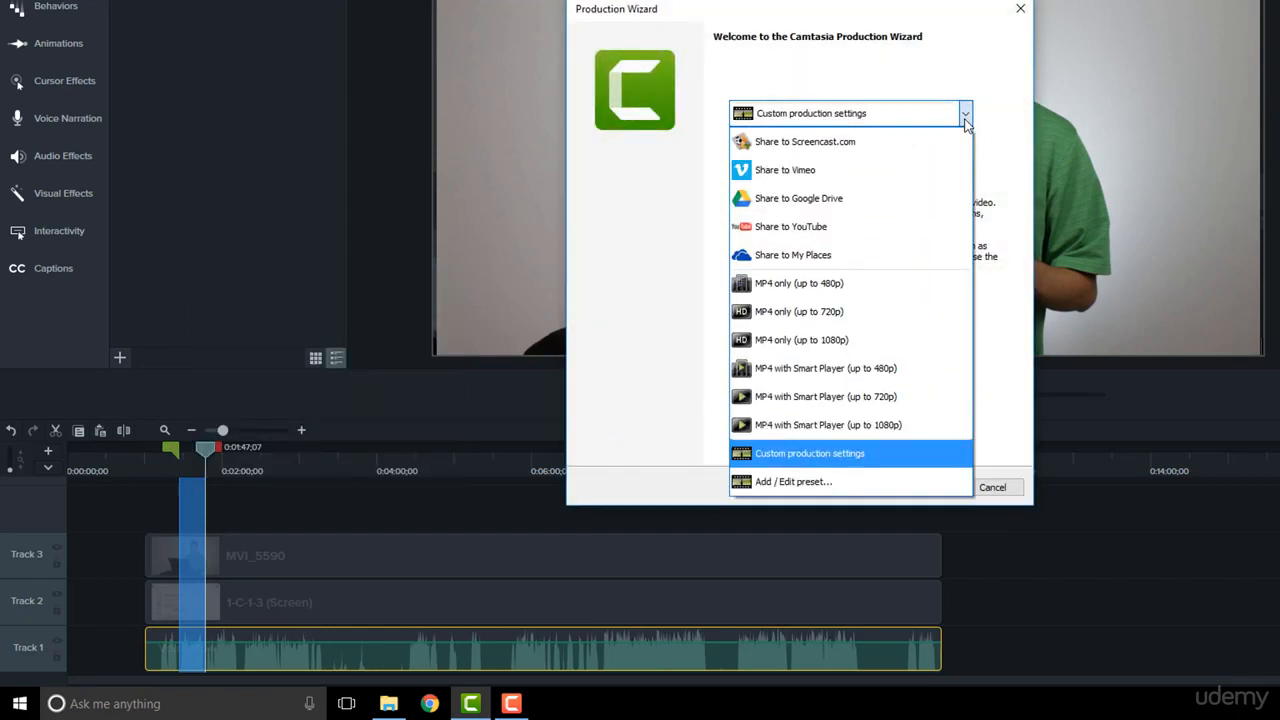
click(838, 285)
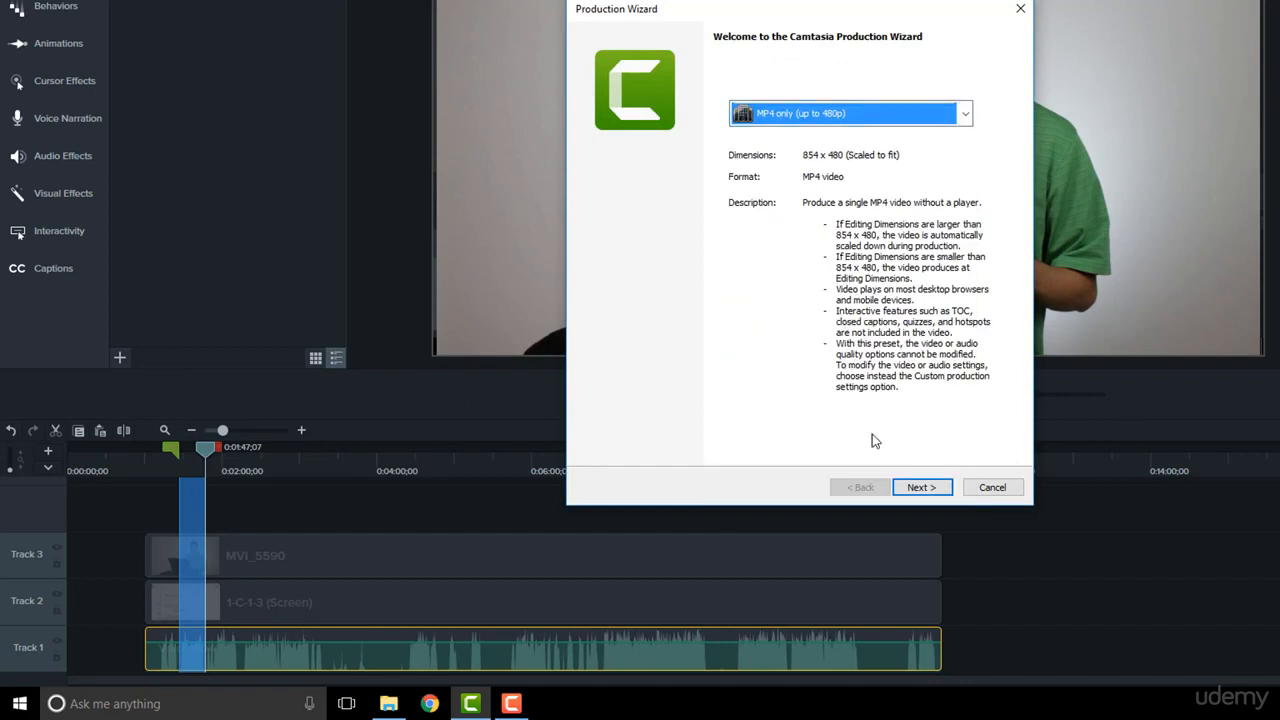
click(938, 493)
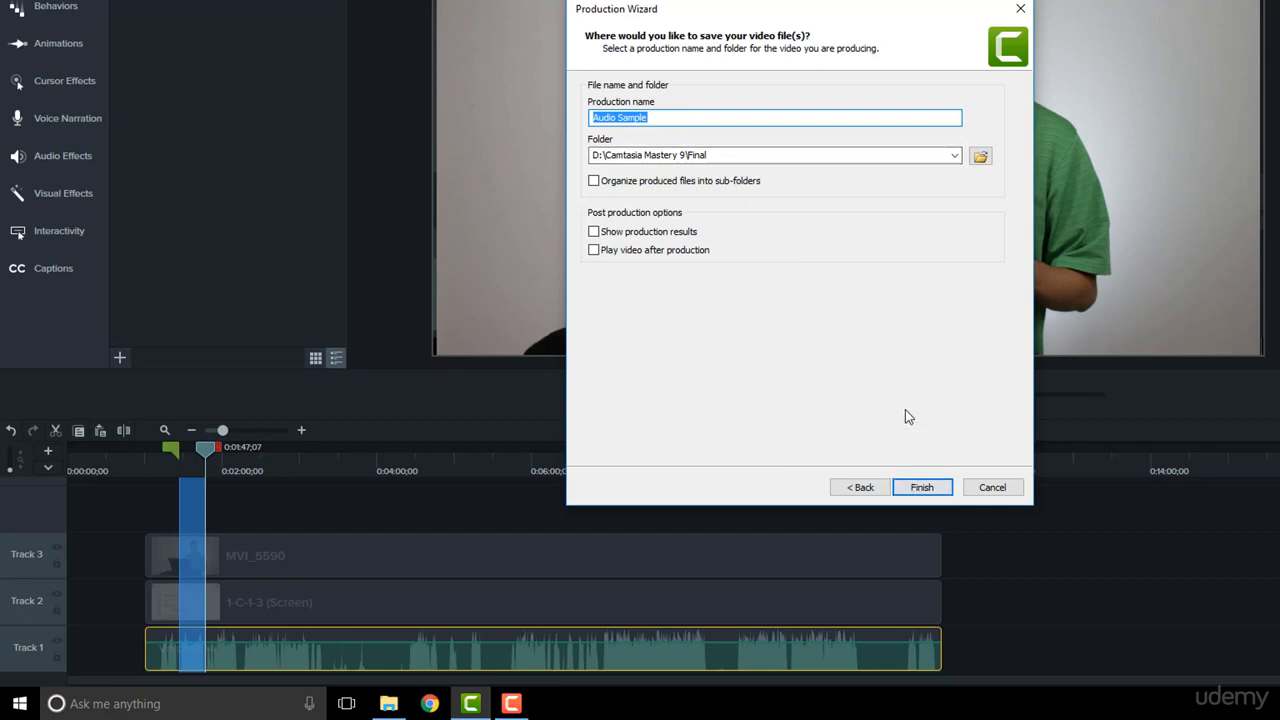
click(1020, 10)
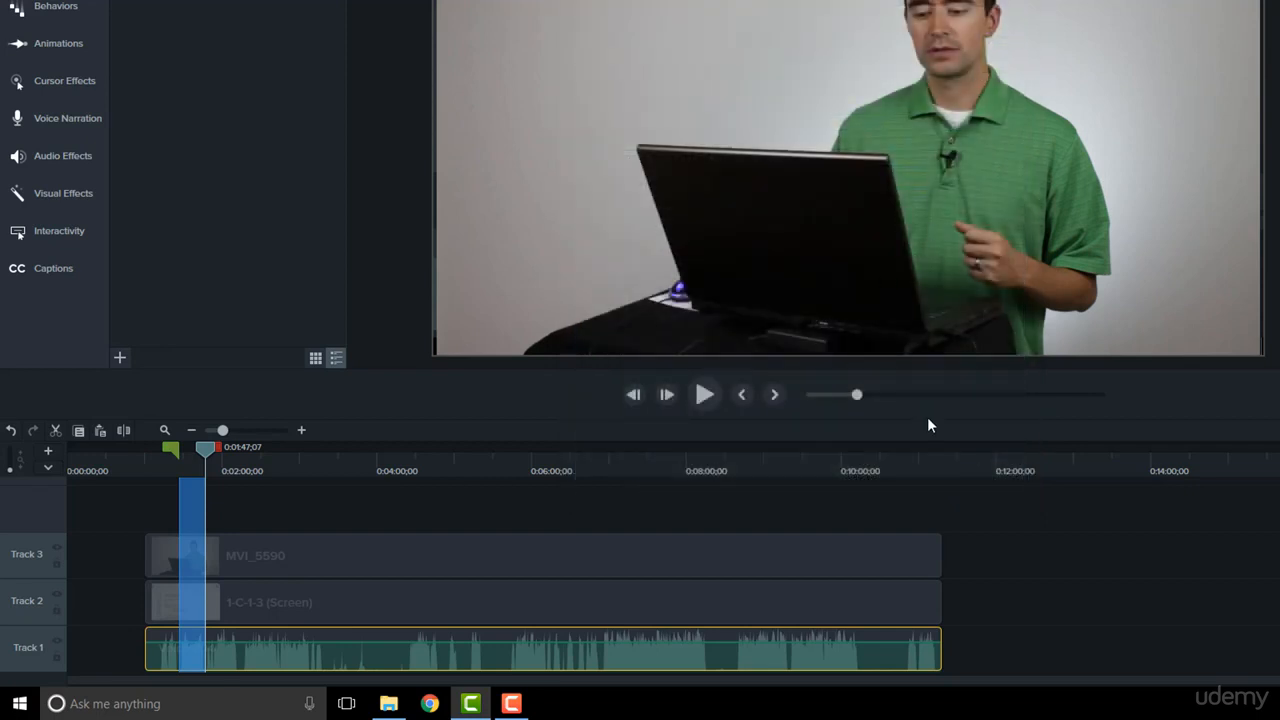